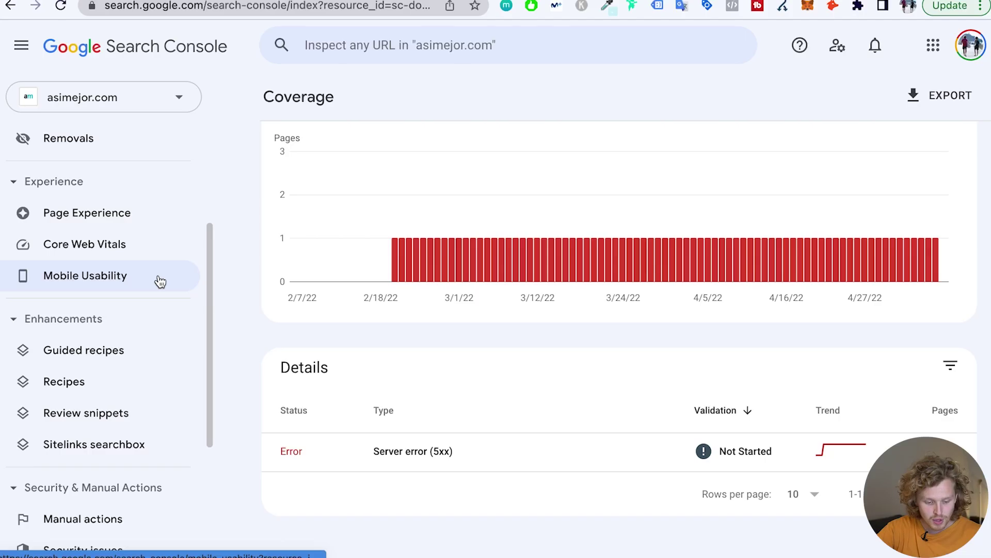
- Check the Mobile Usability report for asimejor.com, including its valid pages, and the Coverage report
left_click(149, 291)
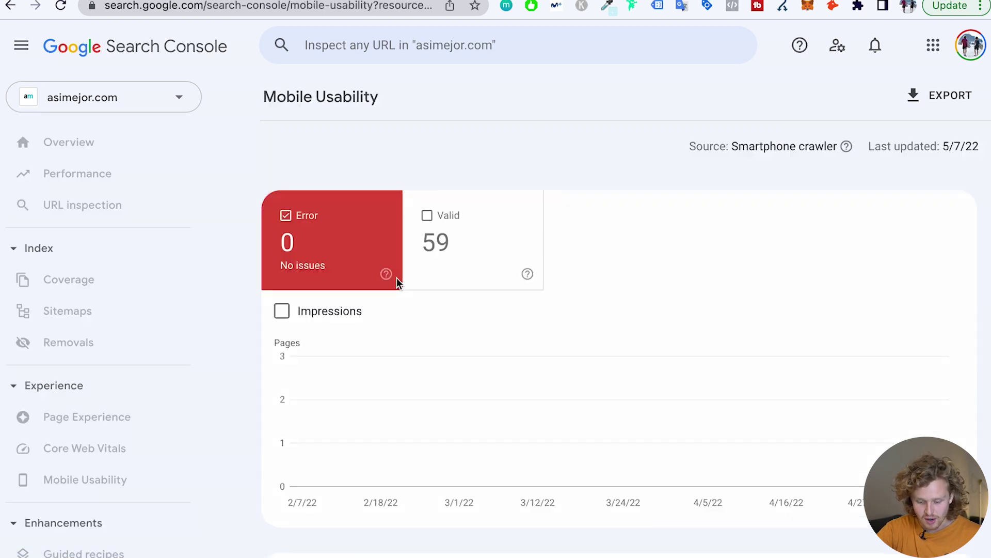
left_click(477, 247)
left_click(69, 280)
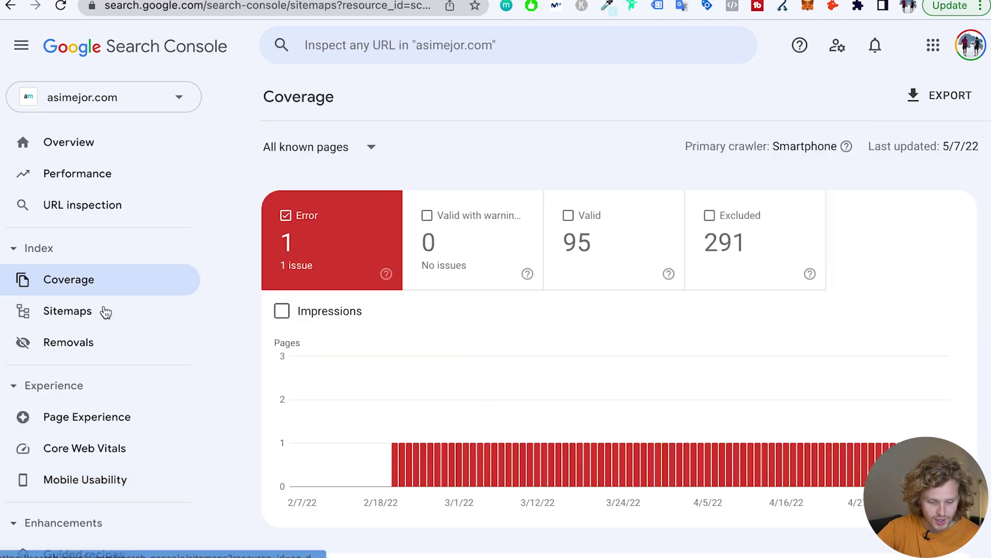
- Check the submitted sitemaps and the Security issues report for asimejor.com
left_click(103, 310)
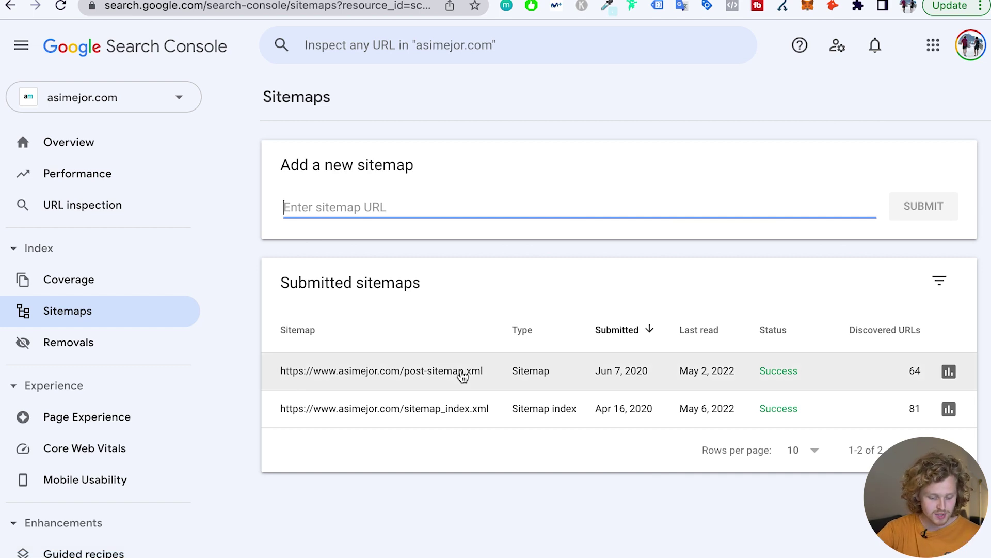
scroll(122, 355, "down", 8)
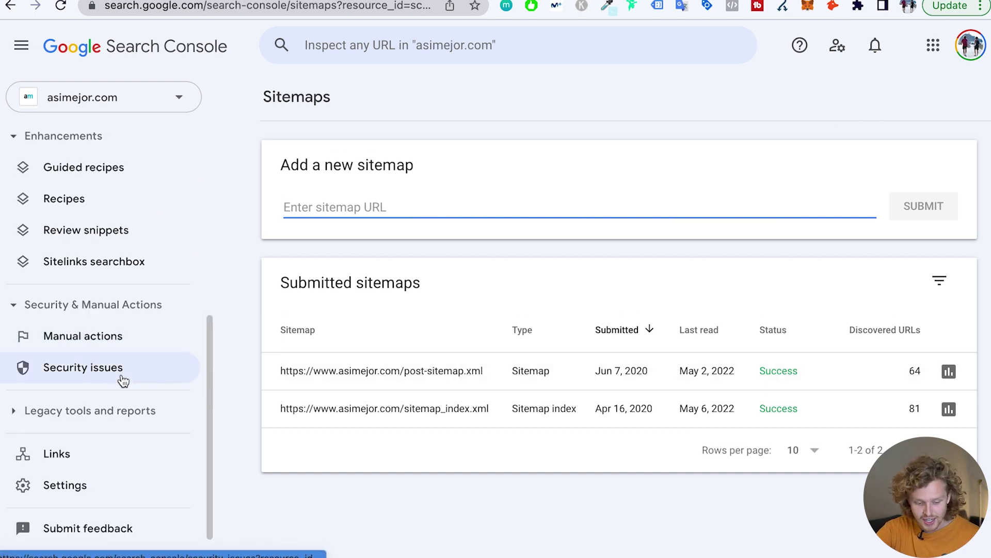
left_click(122, 366)
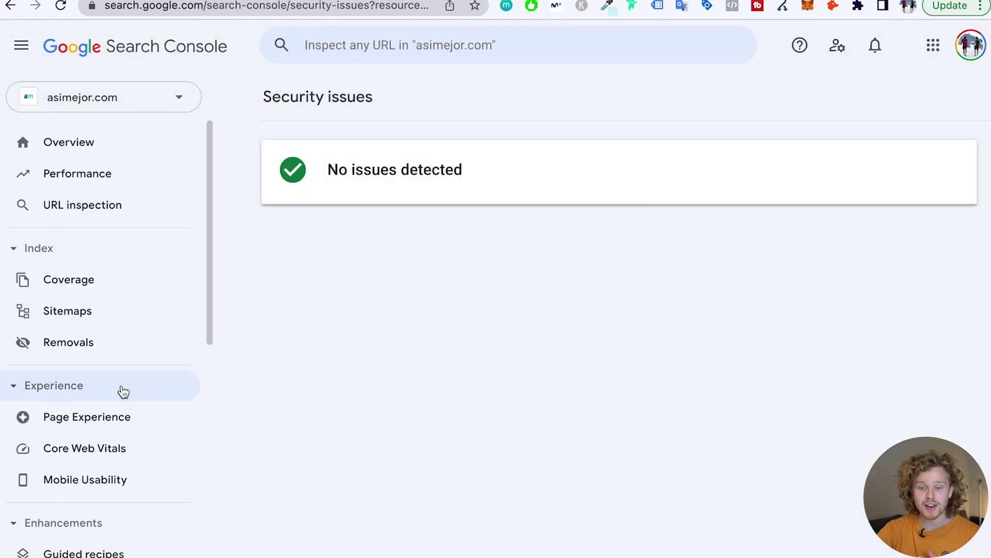
left_click(123, 313)
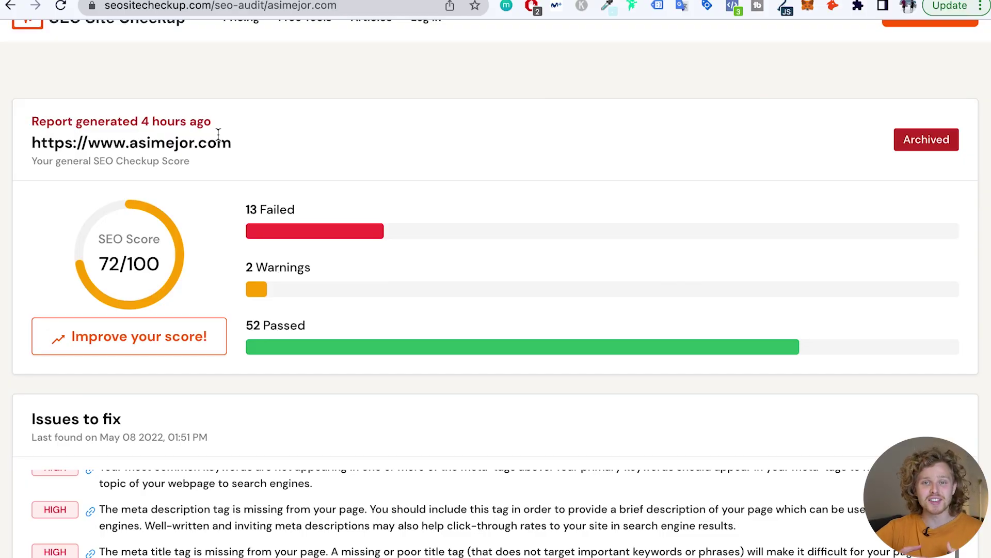
- Review the SEO Site Checkup report for asimejor.com, covering its score, the issues to fix and the common SEO issues
scroll(218, 134, "up", 1)
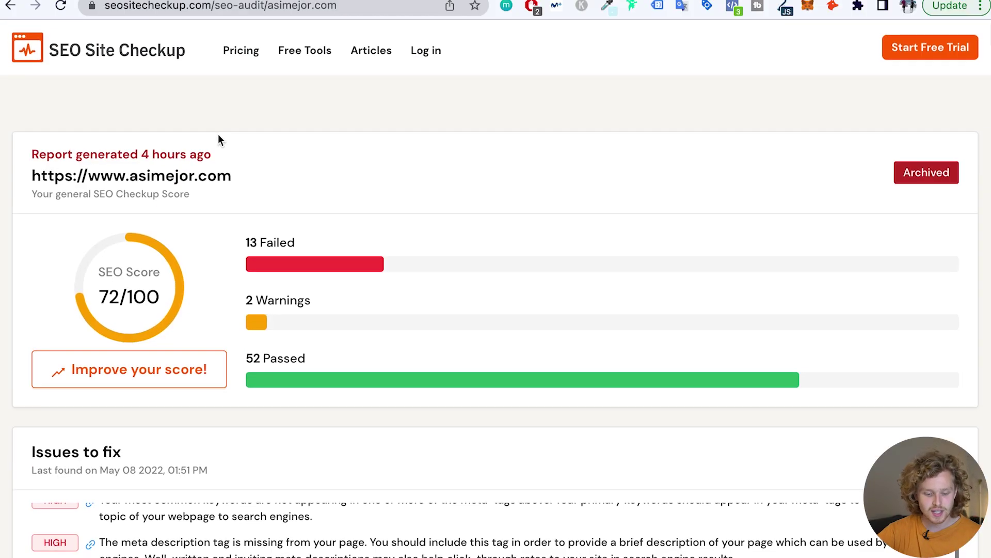
scroll(218, 134, "down", 5)
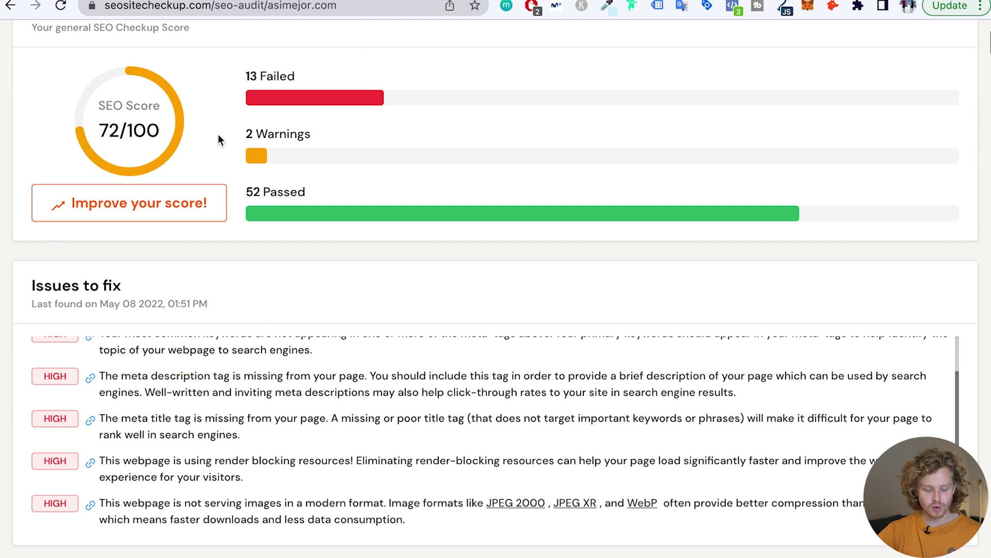
scroll(218, 134, "down", 5)
scroll(496, 289, "down", 3)
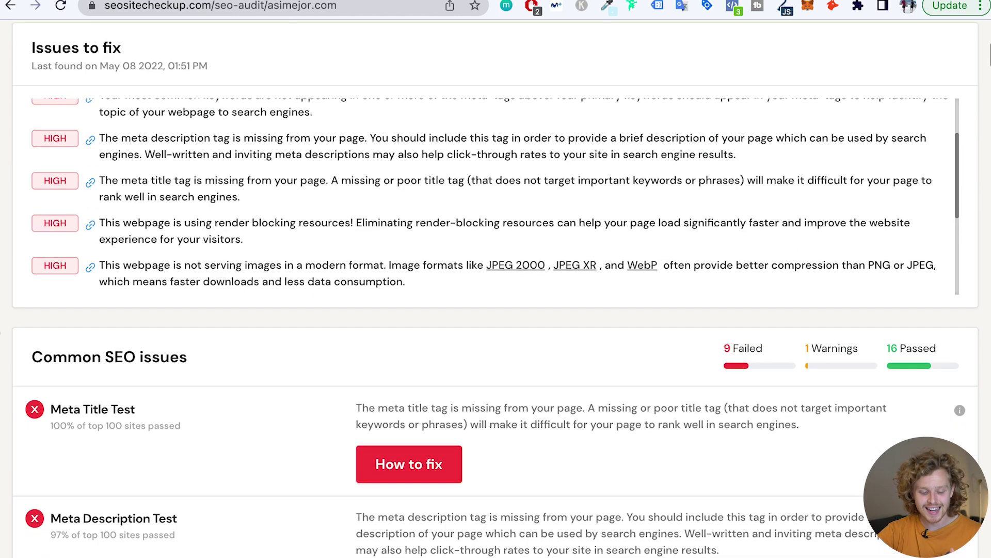
scroll(496, 289, "down", 1)
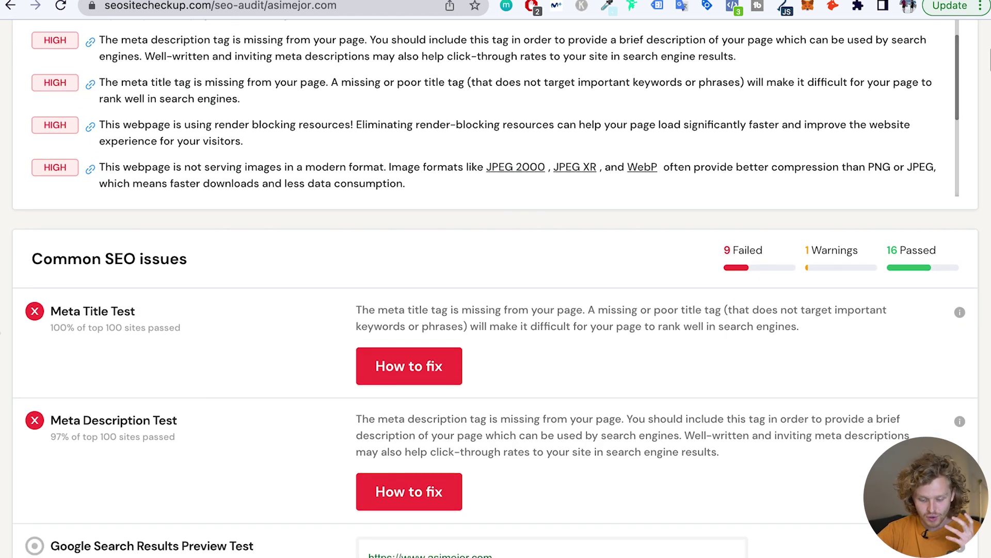
scroll(371, 461, "down", 20)
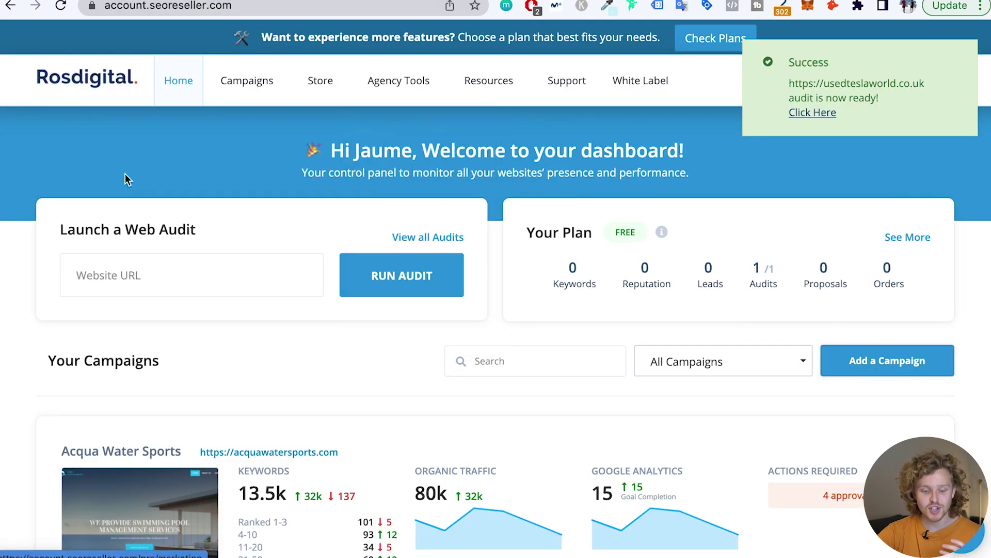
- Open the SEOReseller web audit of usedteslaworld.co.uk and review its category scores and Usability section
mouse_move(514, 475)
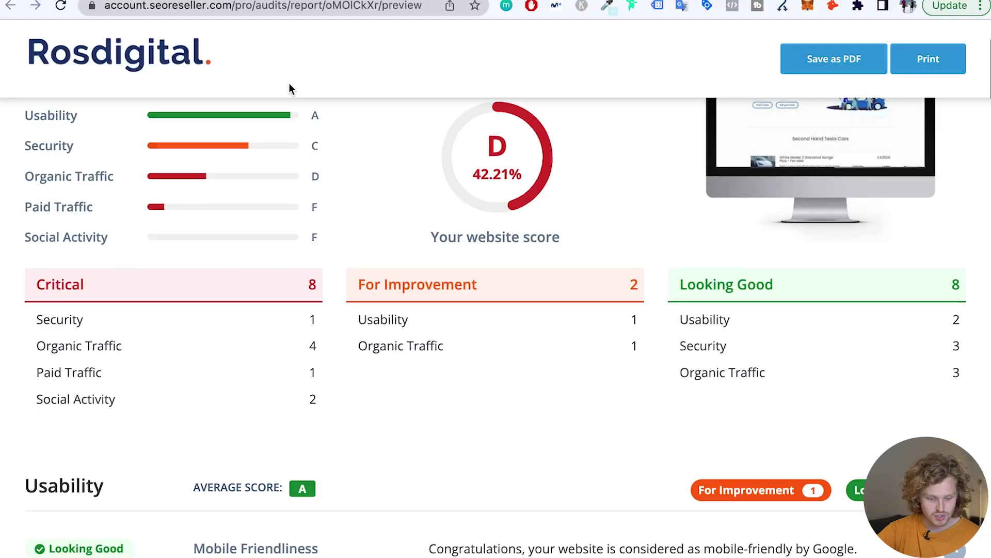
scroll(263, 92, "up", 2)
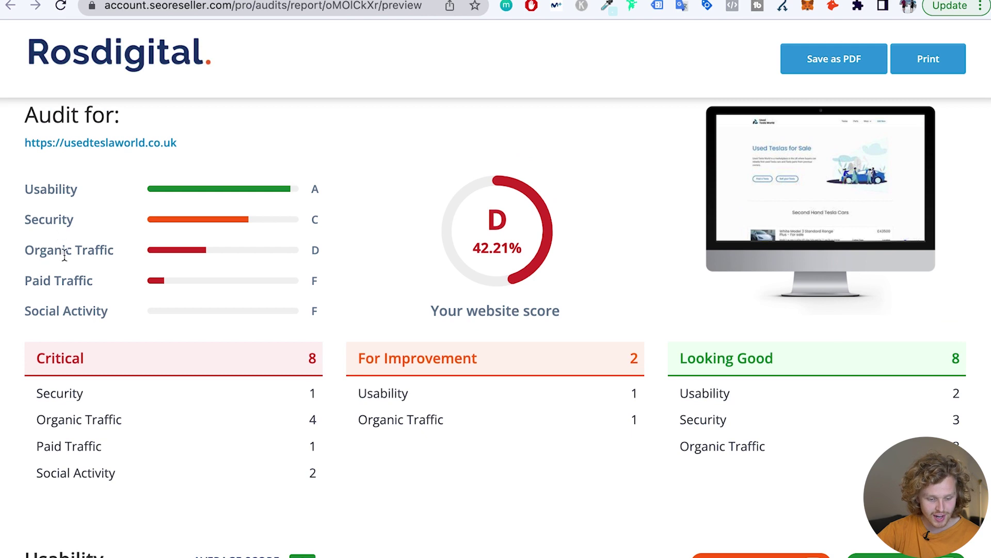
scroll(68, 276, "down", 11)
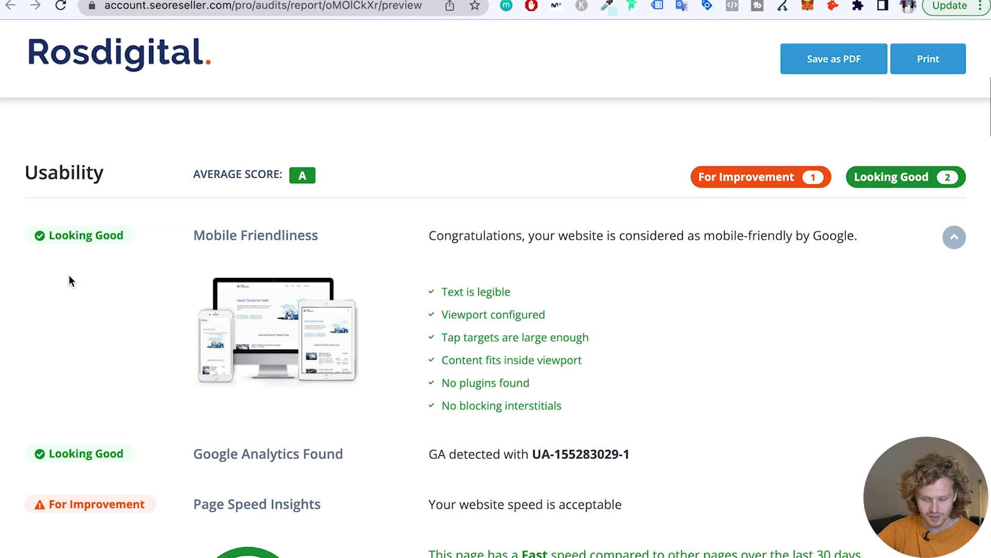
scroll(69, 280, "up", 11)
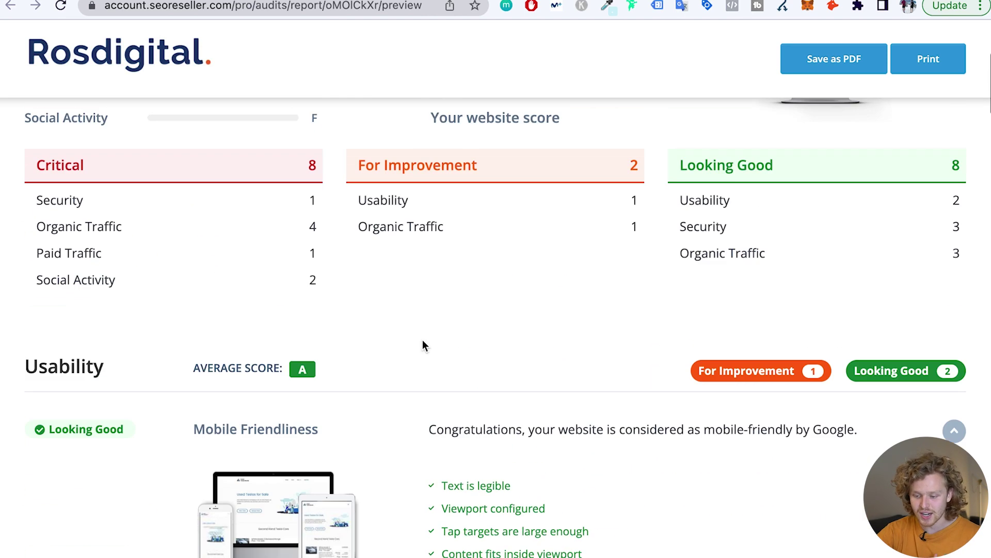
- Save the usedteslaworld.co.uk audit as a PDF and look through the exported report
left_click(859, 68)
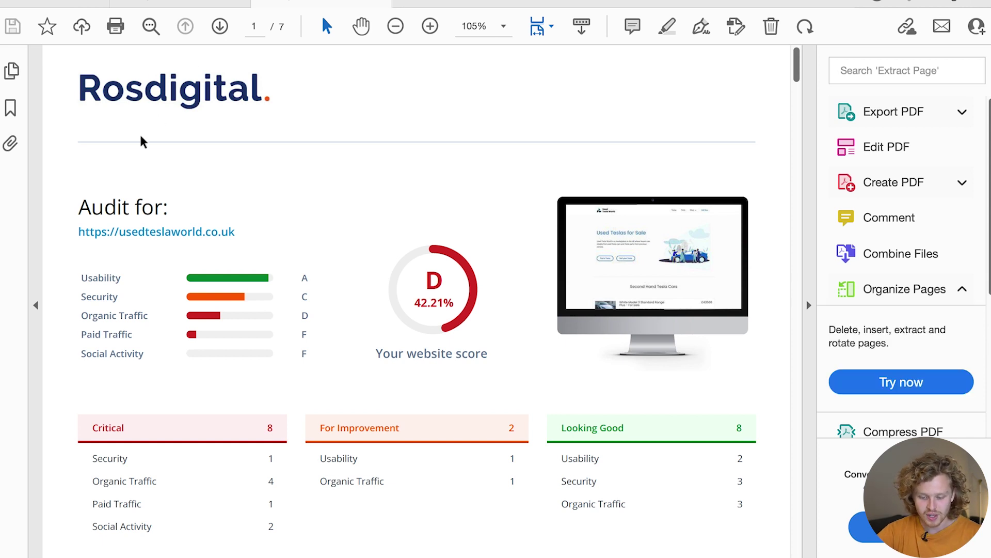
scroll(140, 135, "down", 3)
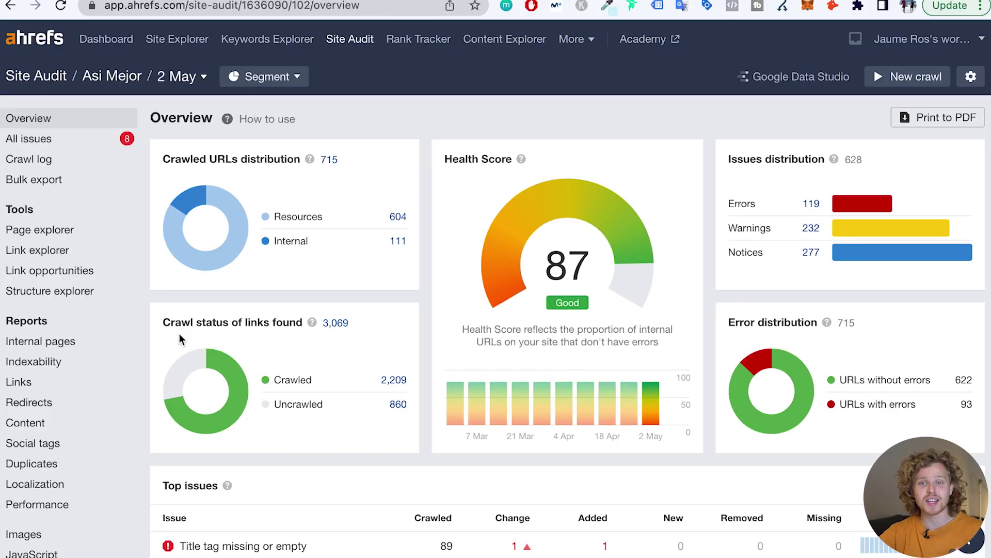
- Review the Ahrefs Site Audit overview for the Asi Mejor project, including its health score and top issues
scroll(179, 334, "down", 1)
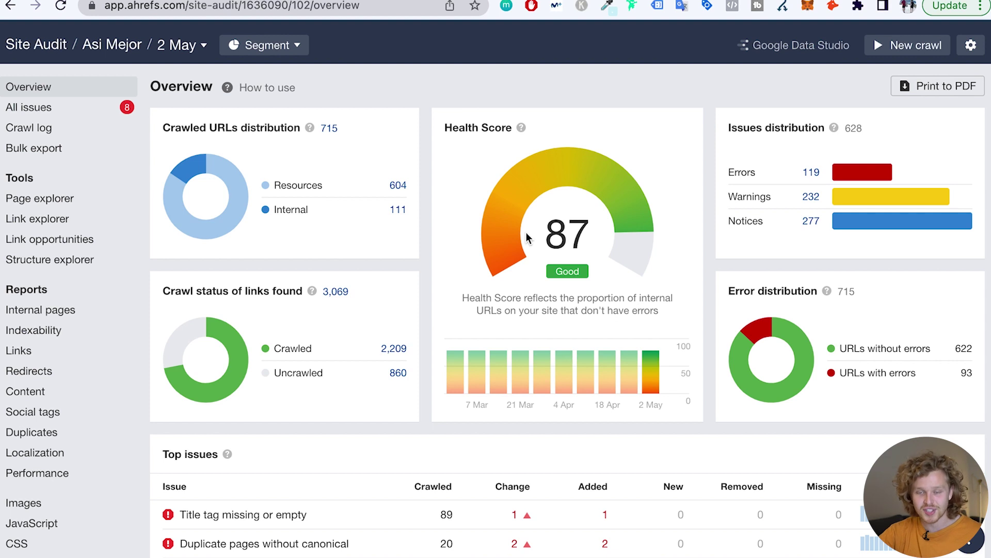
scroll(526, 236, "down", 1)
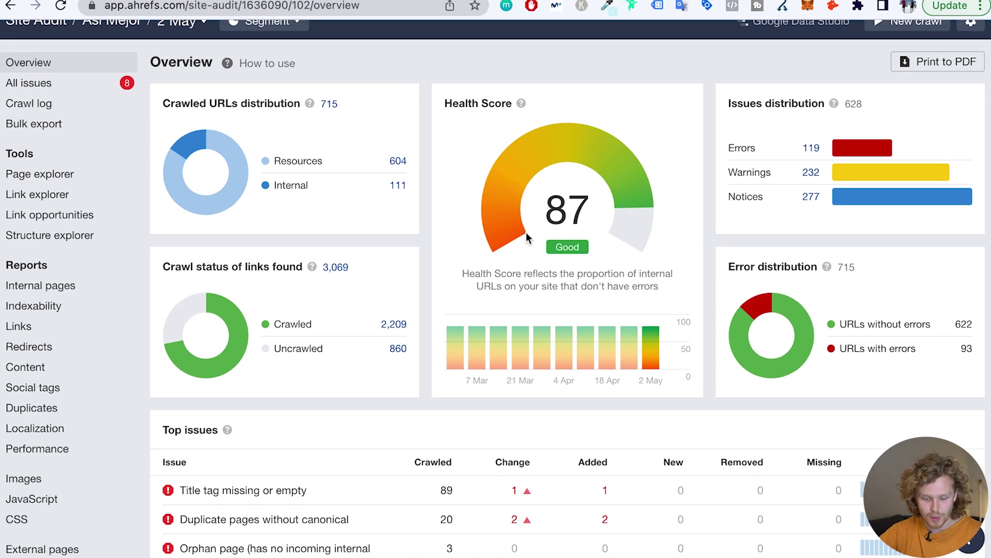
scroll(526, 231, "down", 1)
scroll(86, 146, "down", 1)
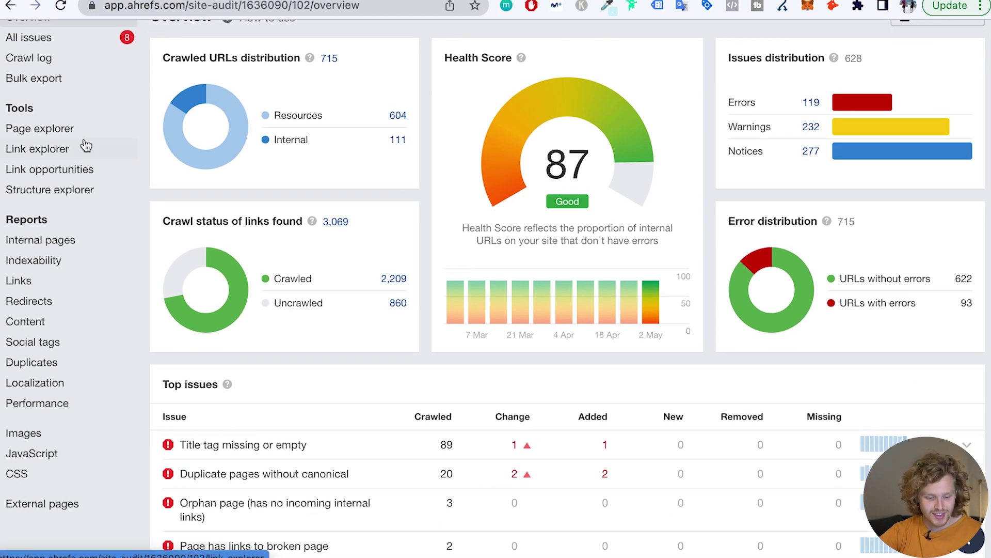
scroll(85, 146, "down", 5)
scroll(249, 305, "down", 3)
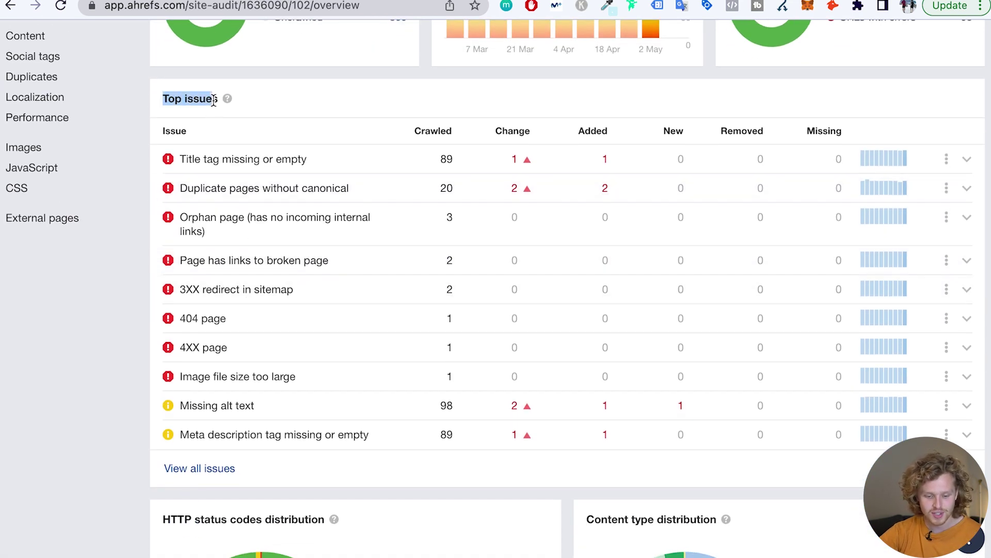
left_click(286, 95)
scroll(286, 96, "down", 1)
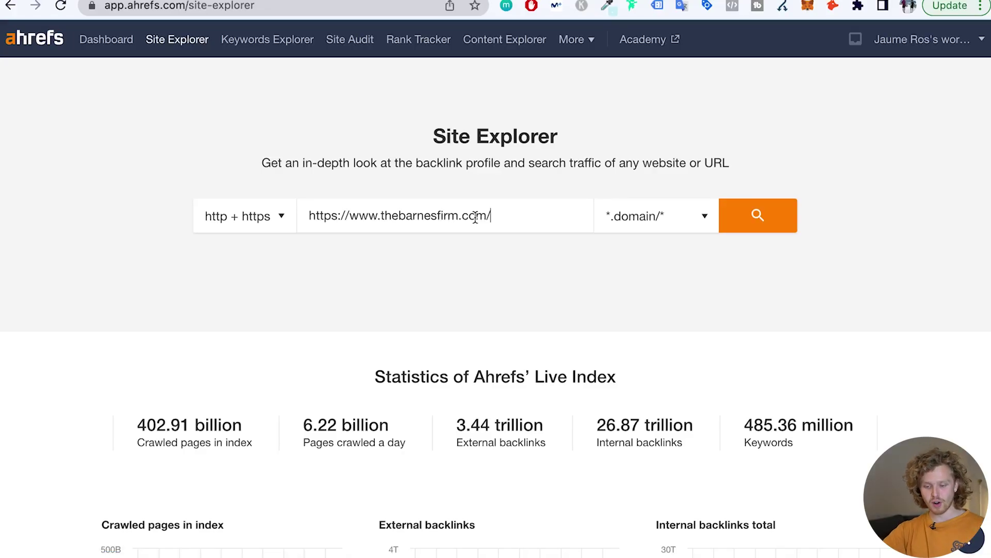
key("Return")
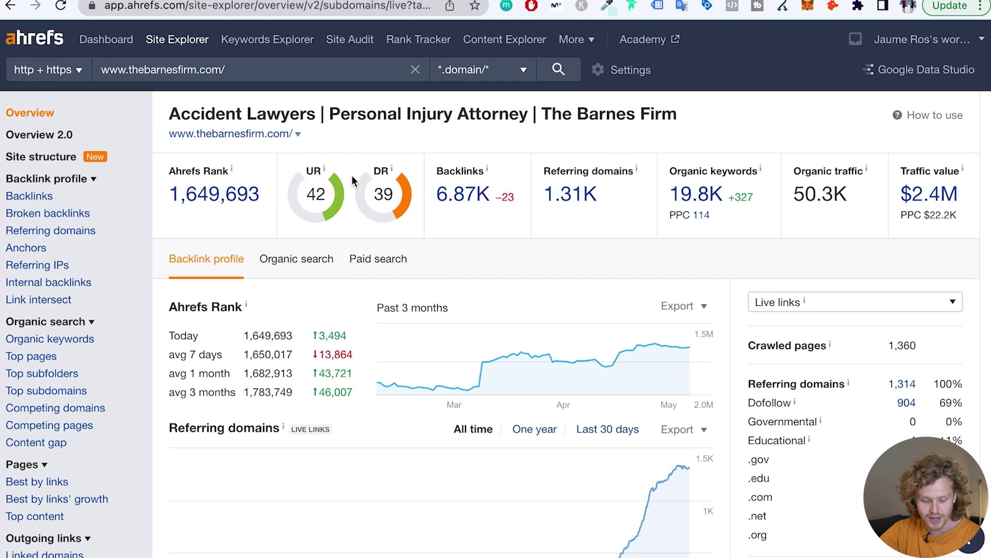
scroll(317, 178, "down", 2)
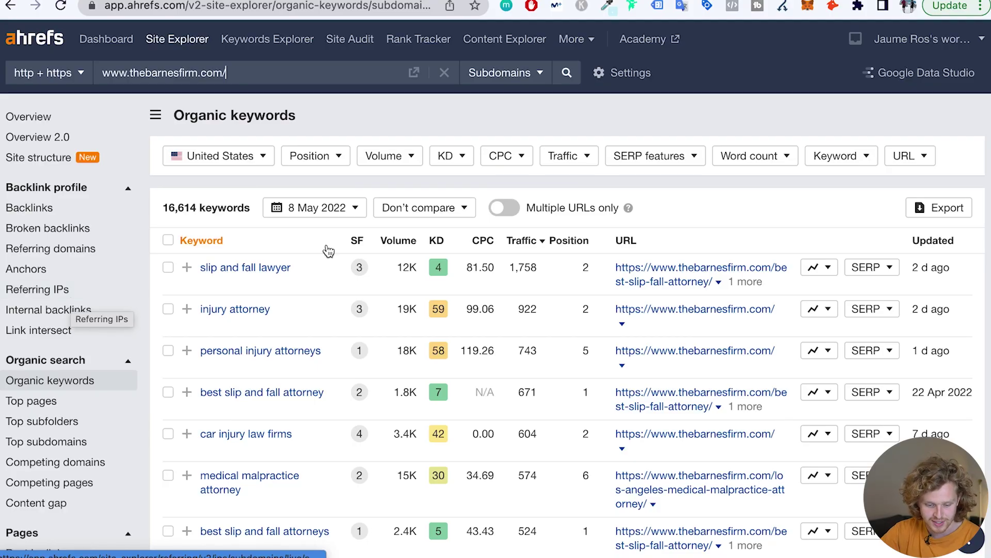
scroll(329, 252, "down", 1)
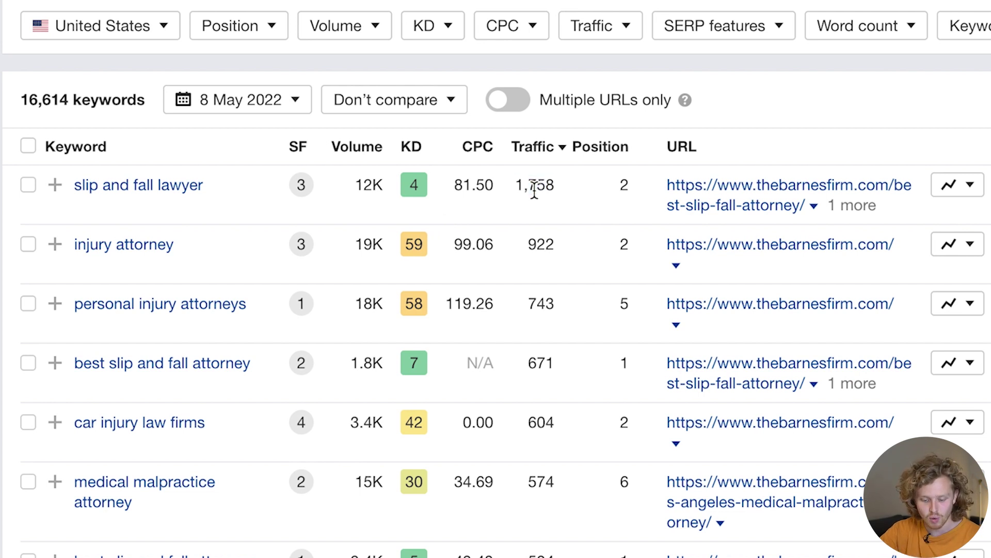
scroll(535, 191, "down", 2)
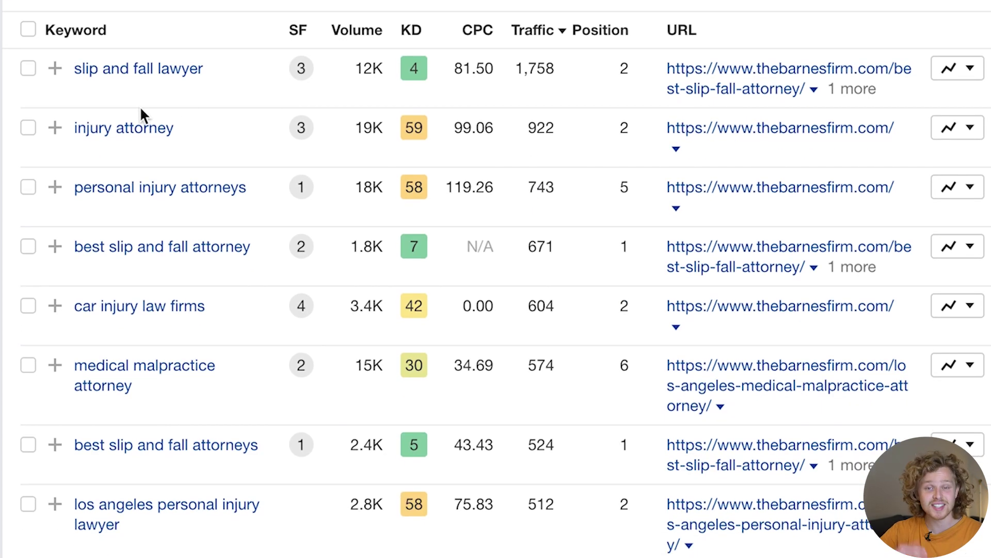
scroll(159, 221, "down", 2)
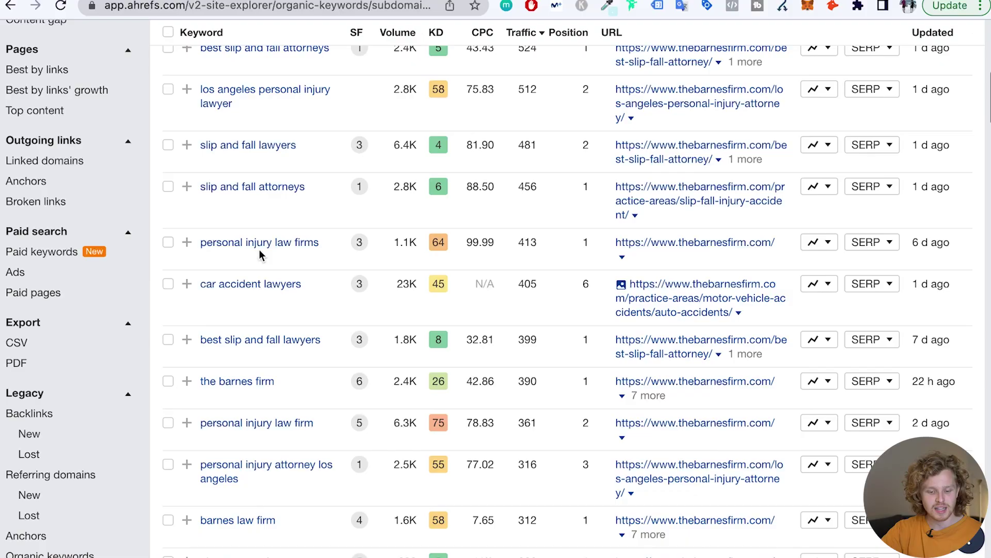
scroll(259, 250, "up", 5)
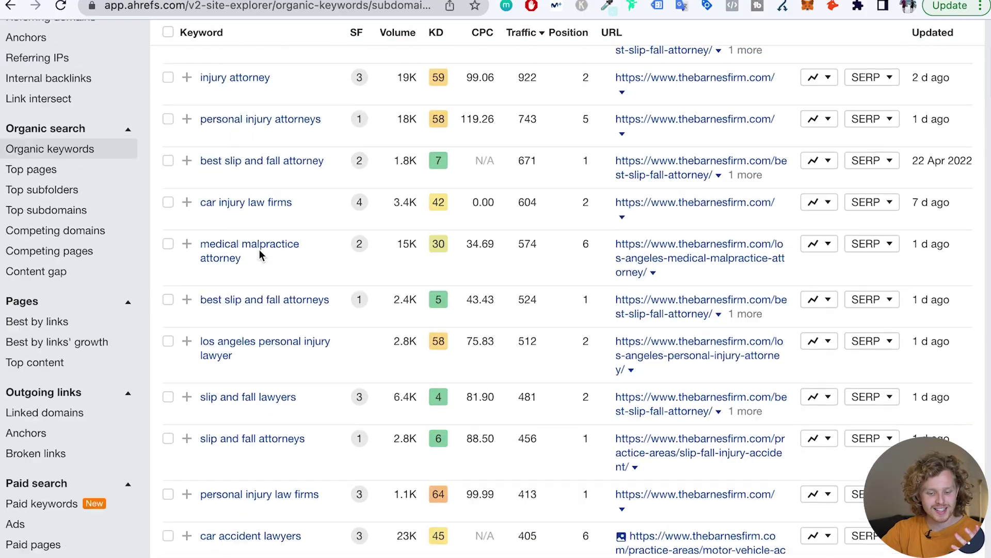
scroll(259, 250, "up", 5)
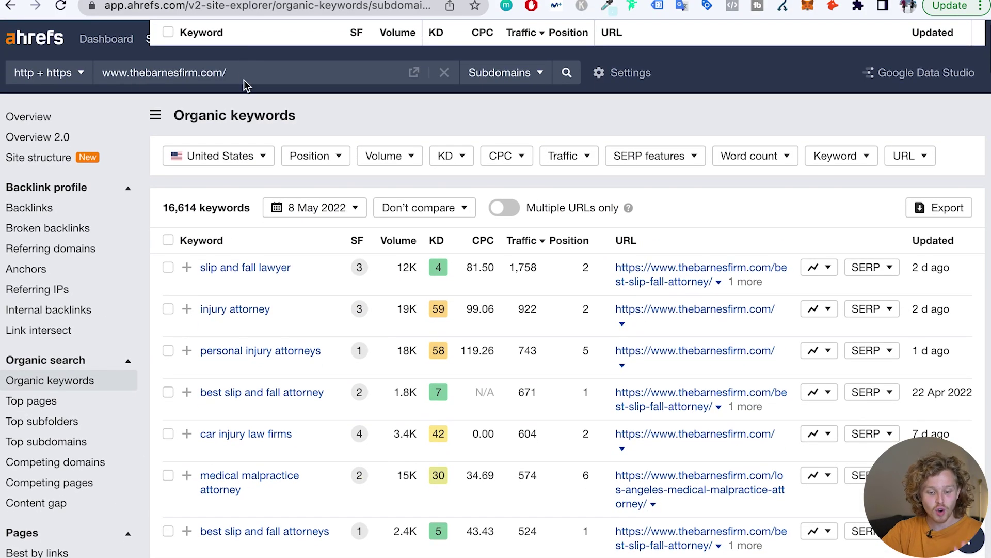
- Switch the organic keywords report to daytranslations.com and examine its top keywords and their ranking URLs
left_click(244, 80)
type("day")
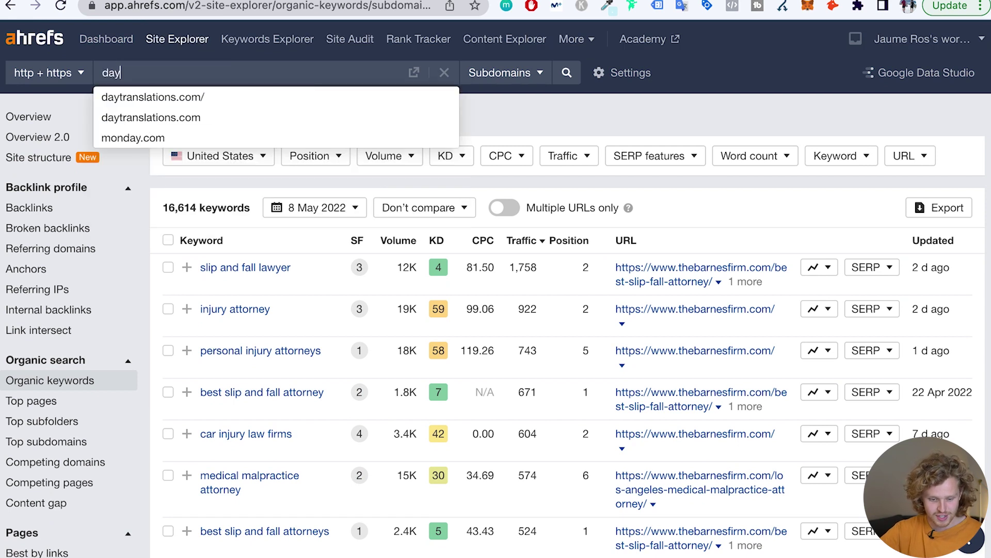
key("Down")
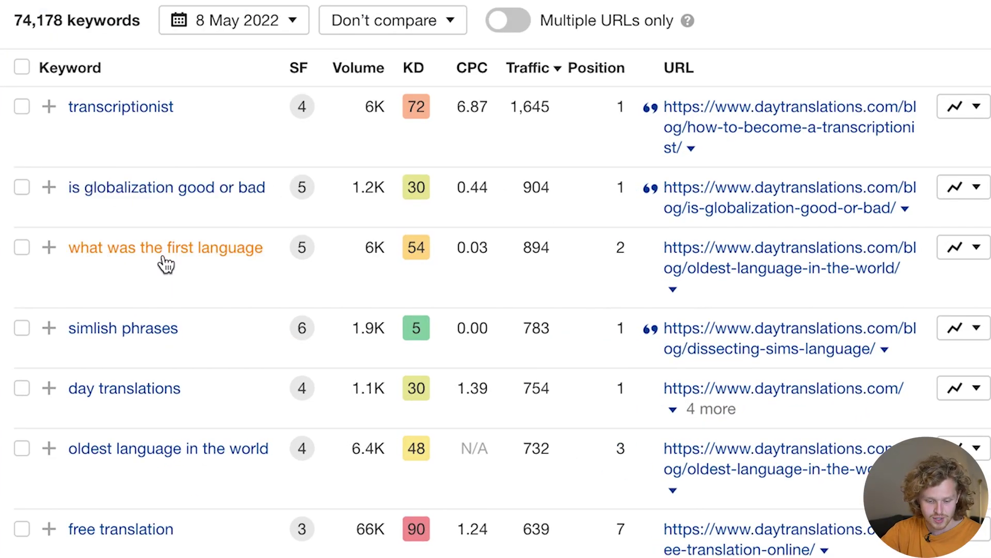
scroll(166, 264, "down", 2)
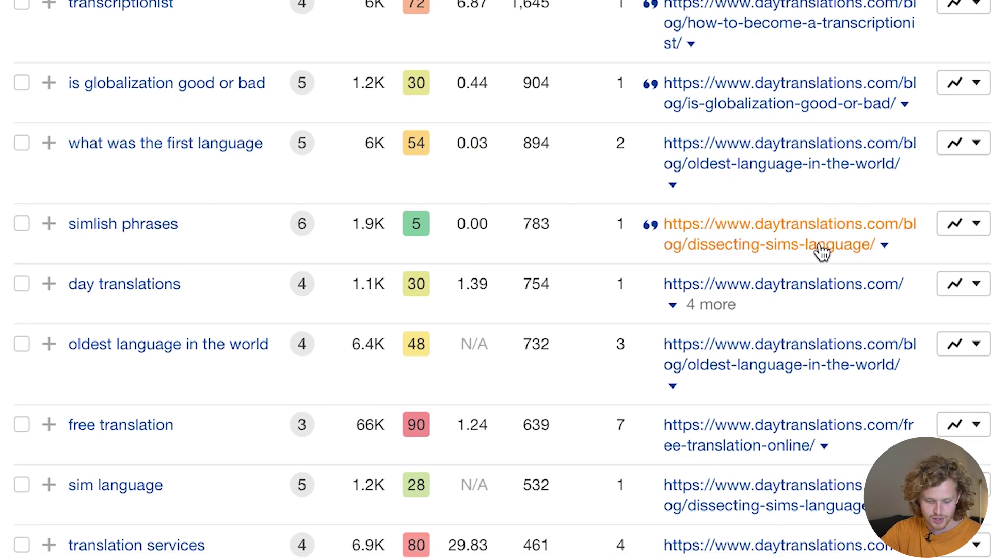
scroll(834, 251, "down", 2)
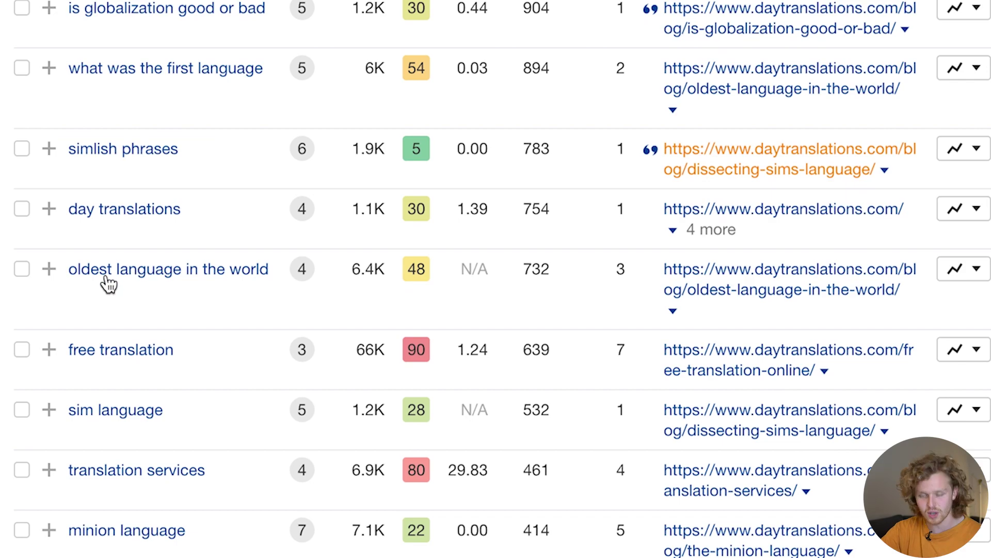
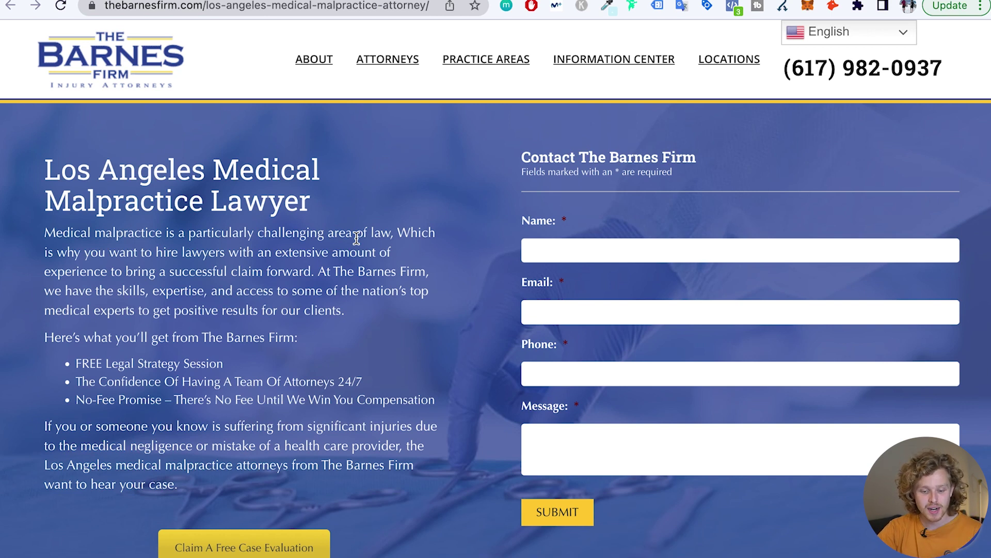
left_click(310, 11)
key("Home")
type("site:")
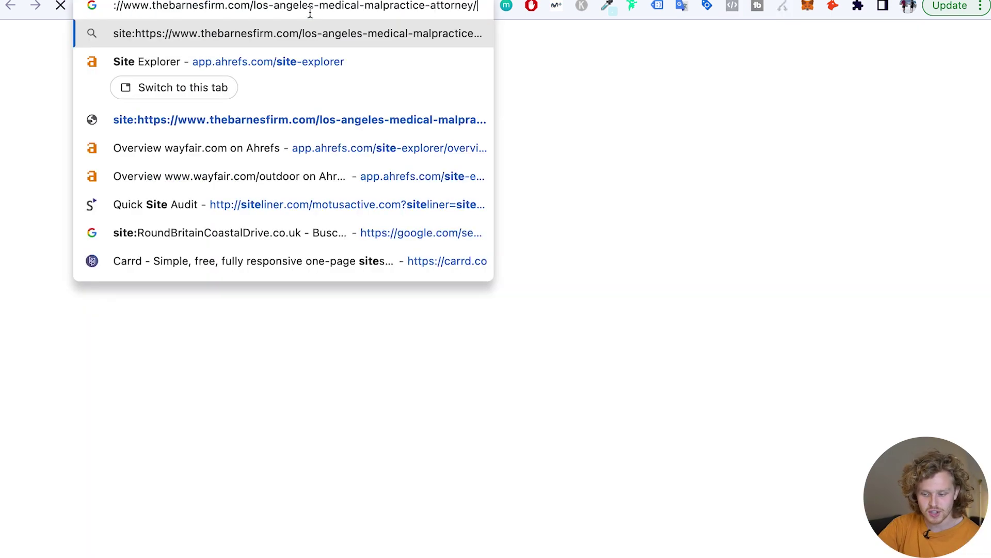
- Run the site: search and examine the title and description shown for the Los Angeles medical malpractice page
key("Return")
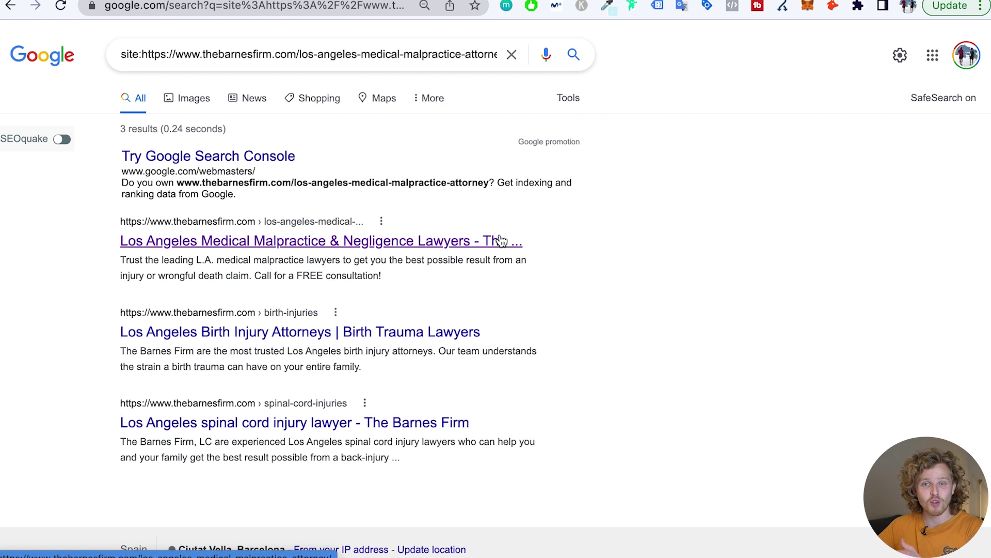
left_click_drag(382, 277, 120, 260)
left_click(145, 260)
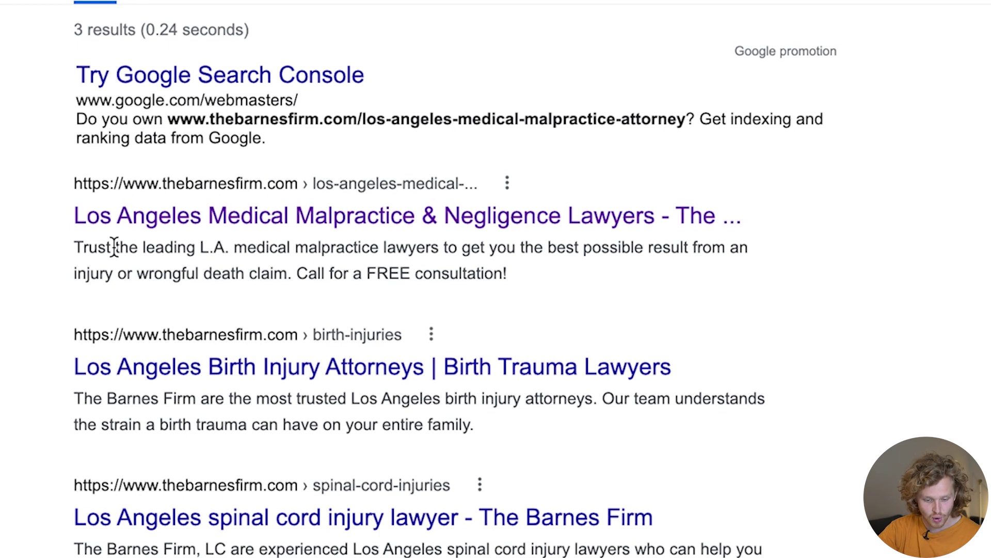
scroll(115, 247, "left", 5)
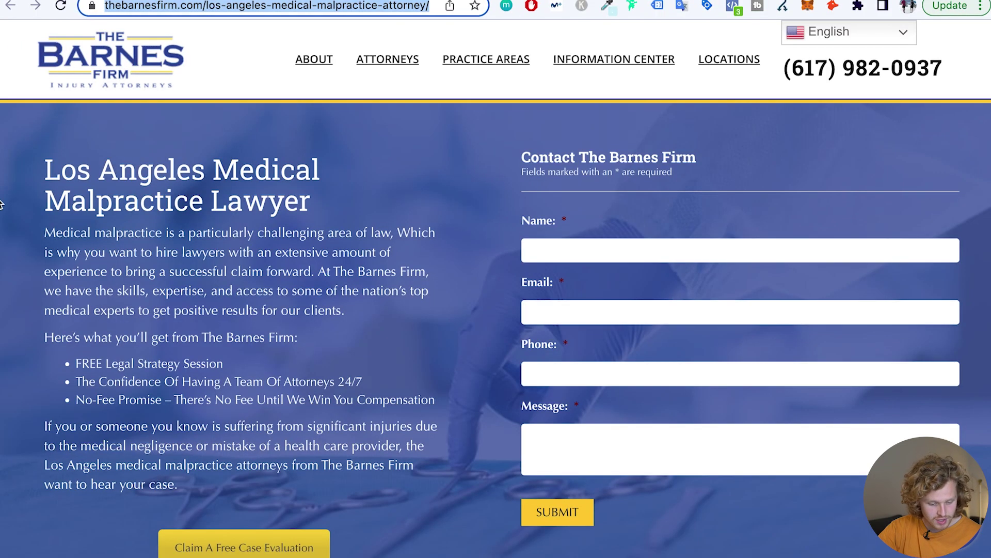
- Inspect the main heading "Los Angeles Medical Malpractice Lawyer" on the Barnes Firm page with the browser's developer tools
right_click(2, 200)
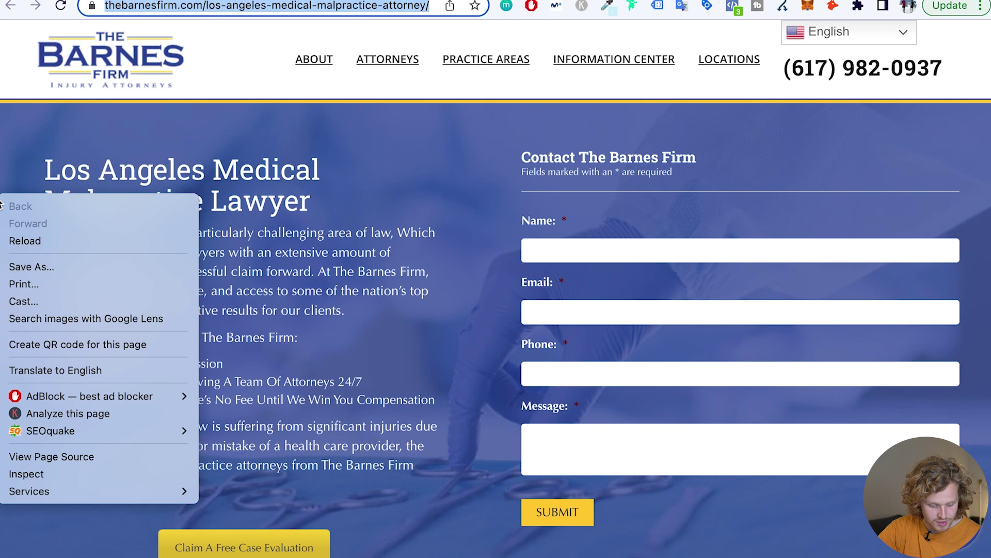
left_click(82, 474)
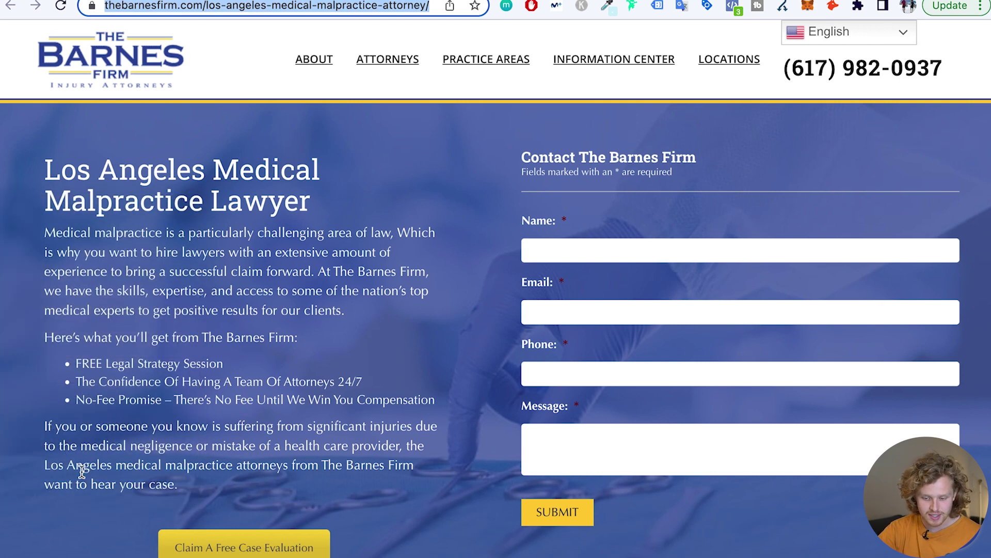
left_click_drag(668, 73, 685, 73)
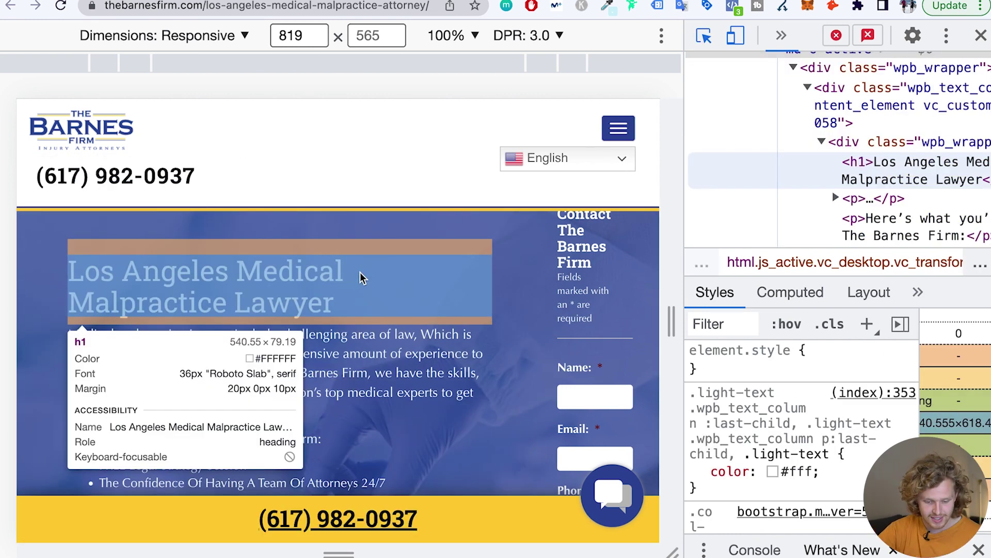
- Examine the heading tags of the subheadings and sections further down the medical malpractice page with the element inspector
scroll(360, 278, "down", 5)
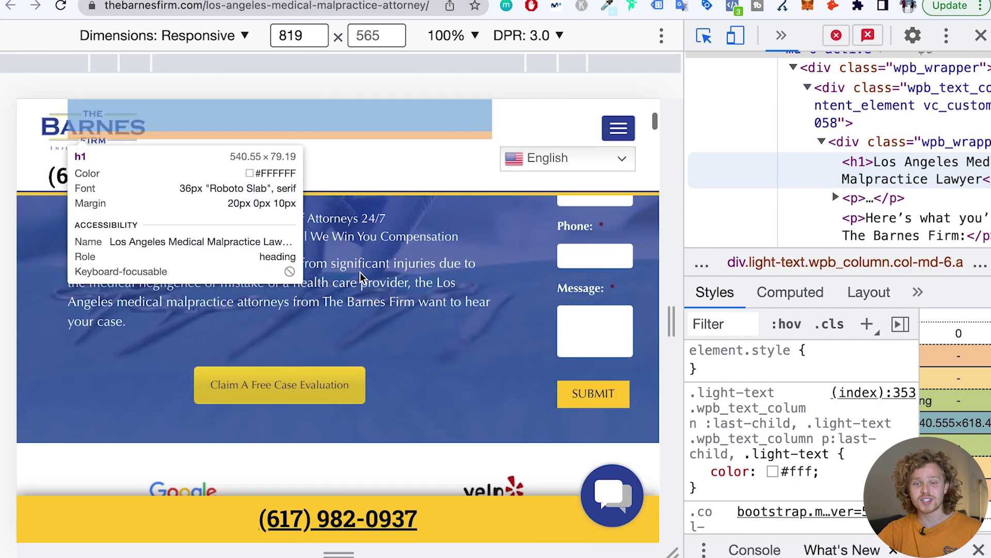
scroll(360, 276, "down", 3)
scroll(435, 255, "down", 8)
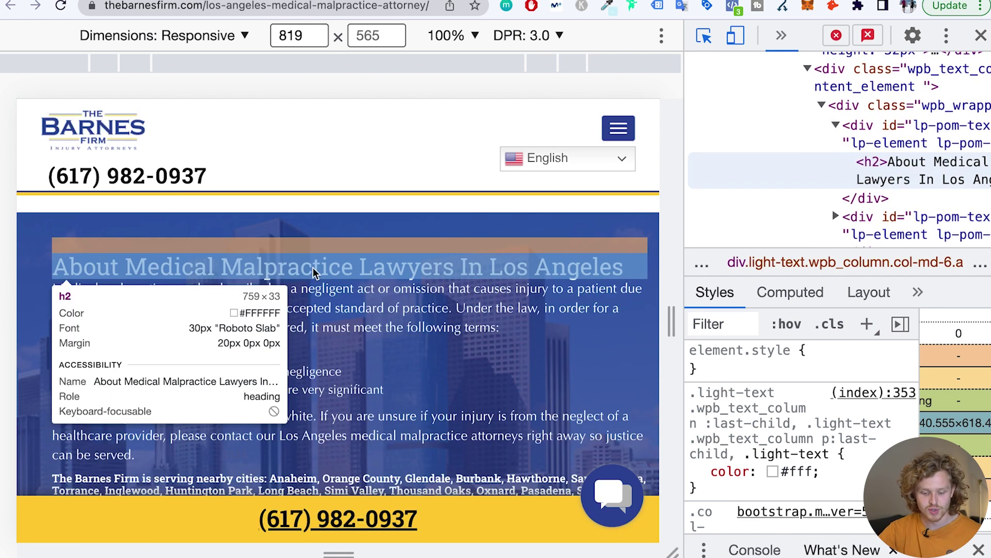
scroll(320, 267, "down", 10)
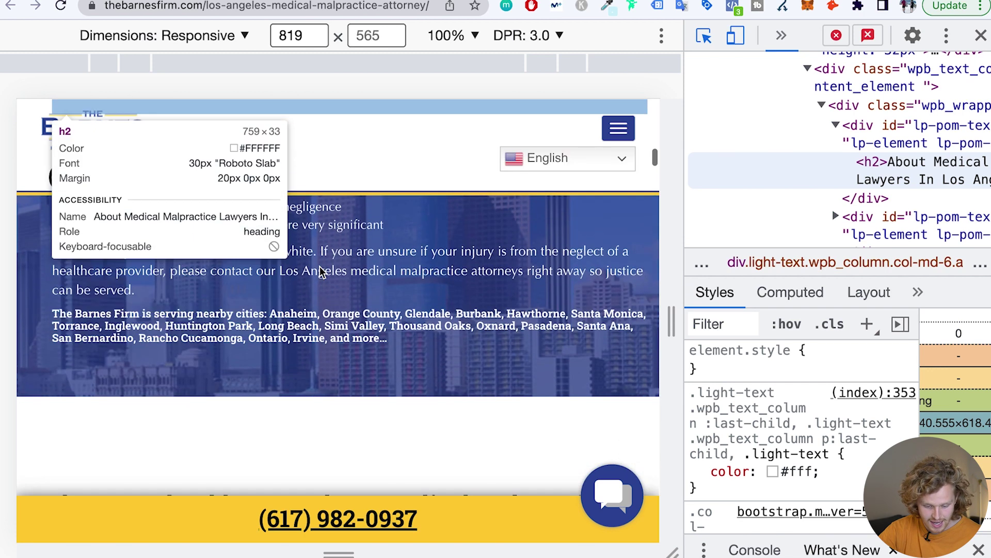
scroll(405, 325, "down", 5)
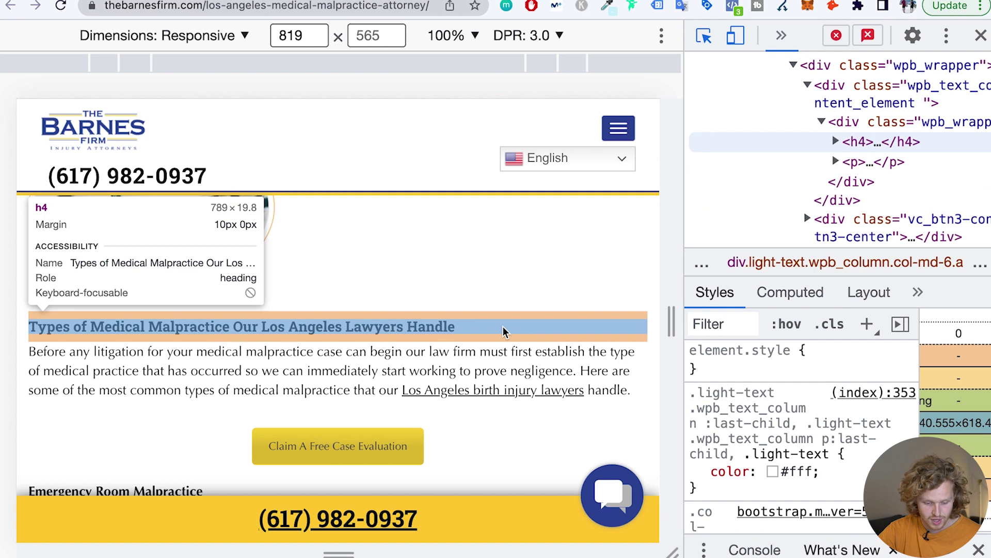
scroll(503, 326, "down", 3)
scroll(508, 370, "down", 5)
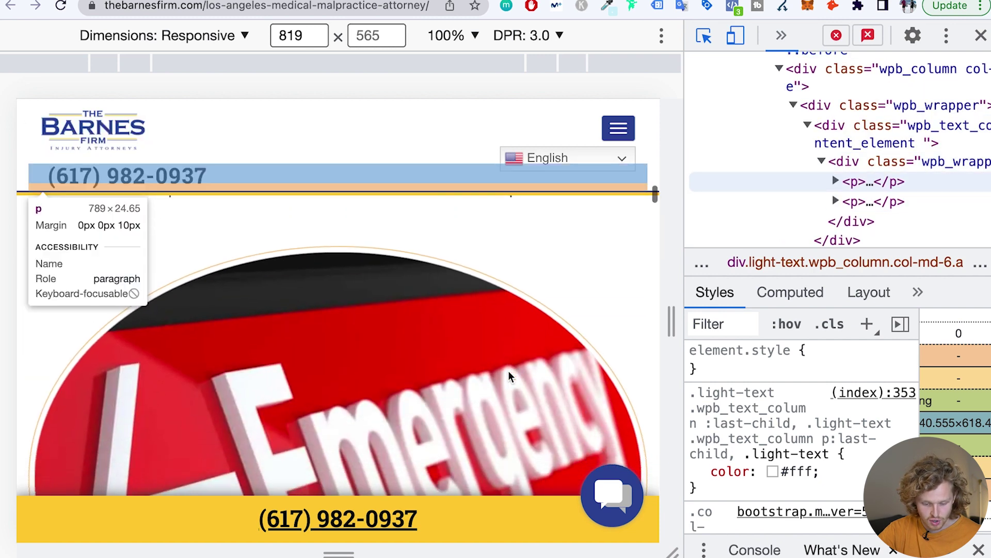
scroll(508, 370, "down", 3)
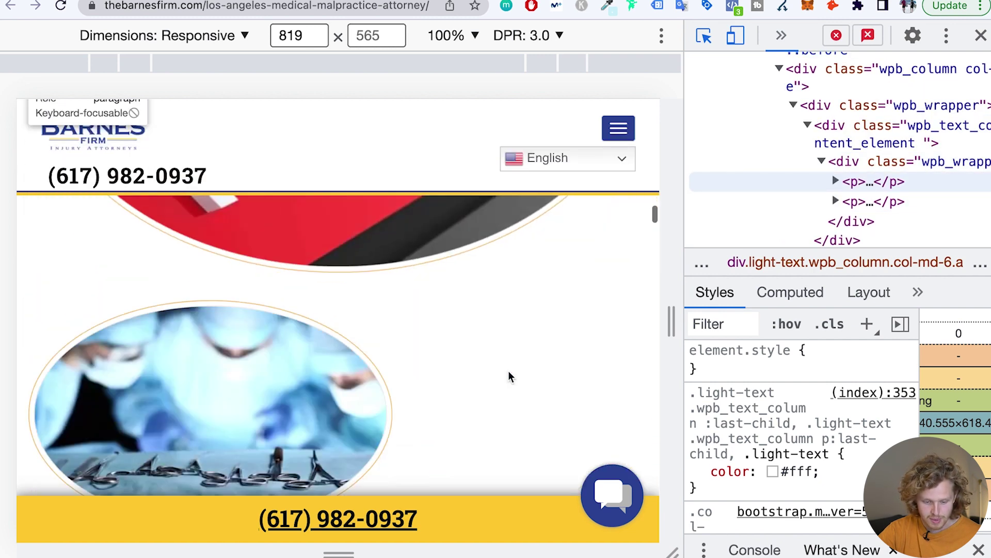
scroll(508, 370, "down", 5)
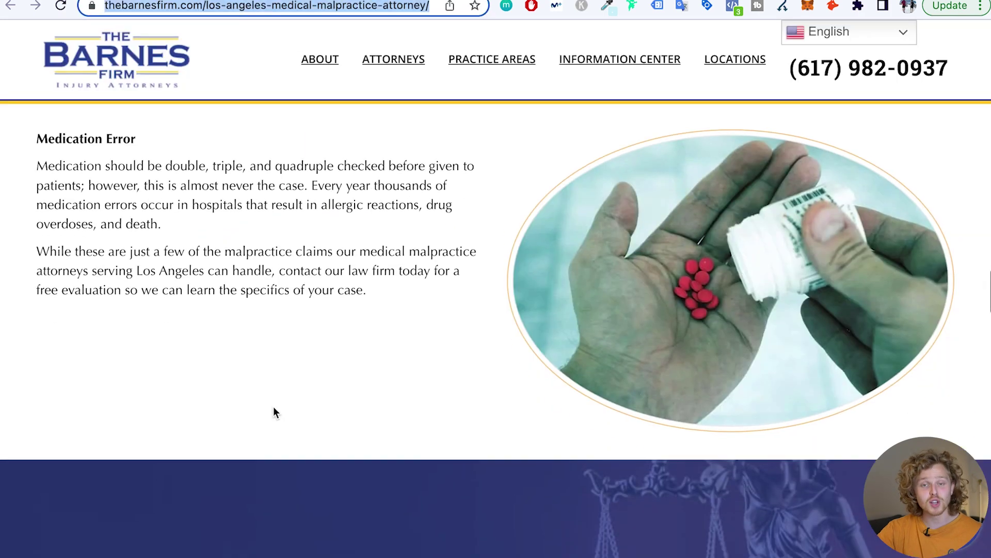
- Review the related internal links on the page and open the Los Angeles Slip & Fall Lawyers link in a new tab
scroll(273, 408, "down", 10)
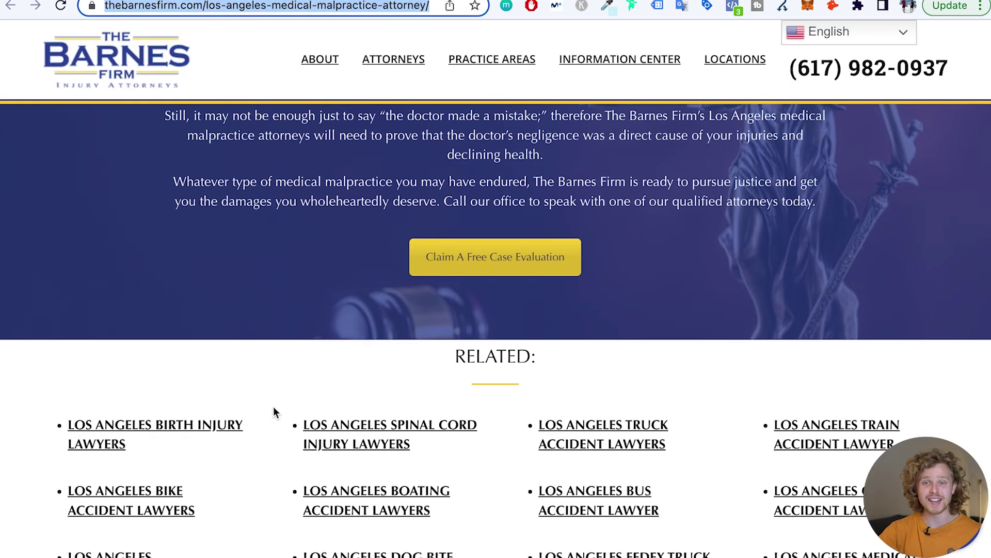
scroll(274, 406, "down", 6)
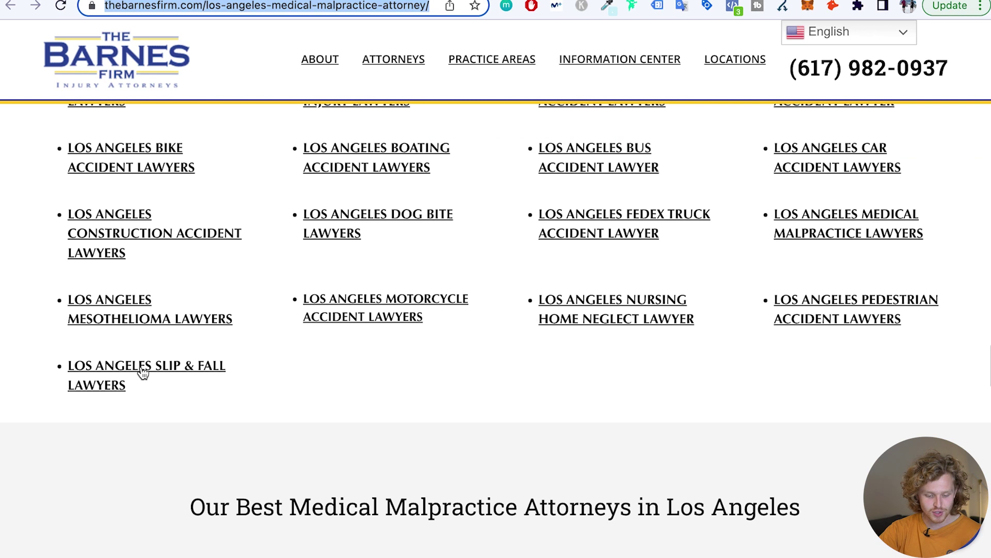
right_click(142, 372)
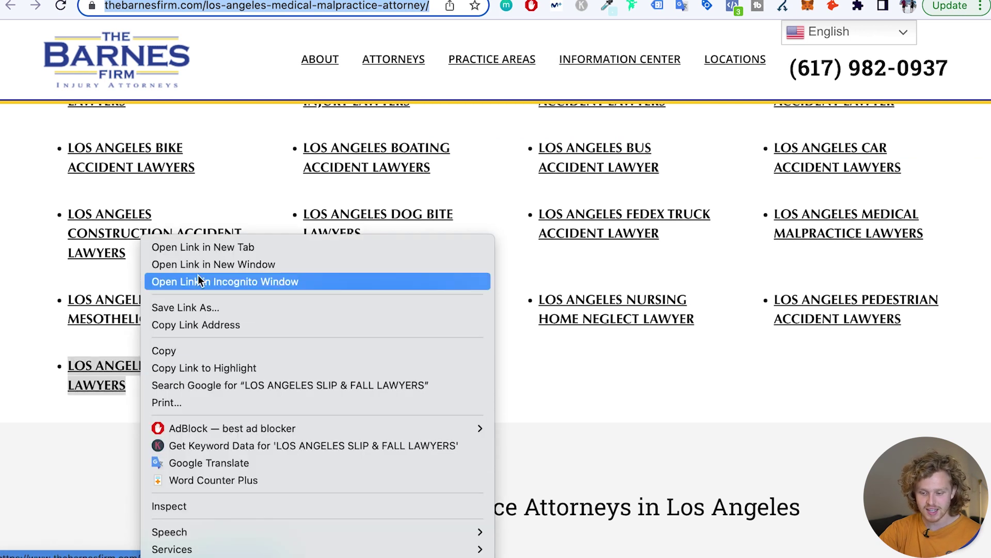
left_click(210, 247)
key("Return")
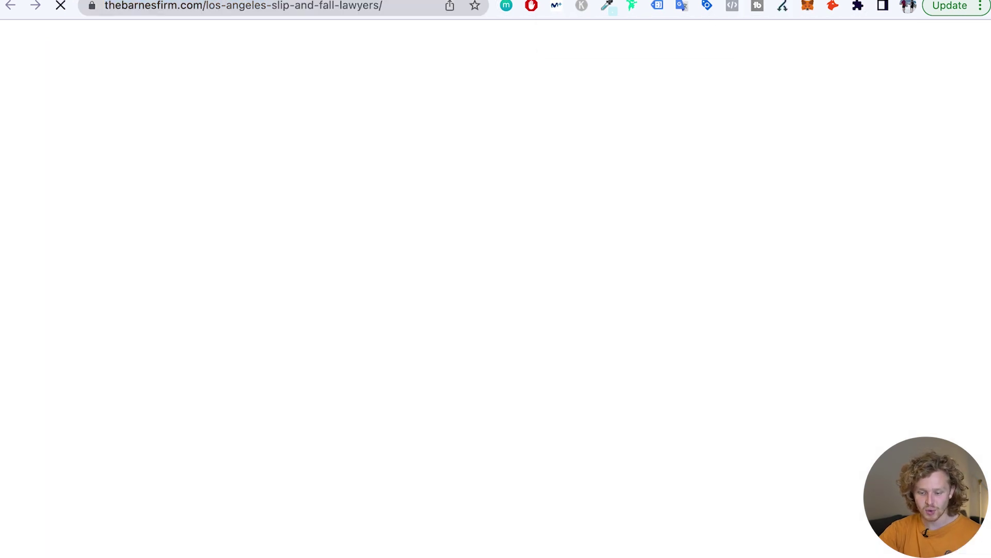
left_click(594, 0)
scroll(391, 401, "up", 3)
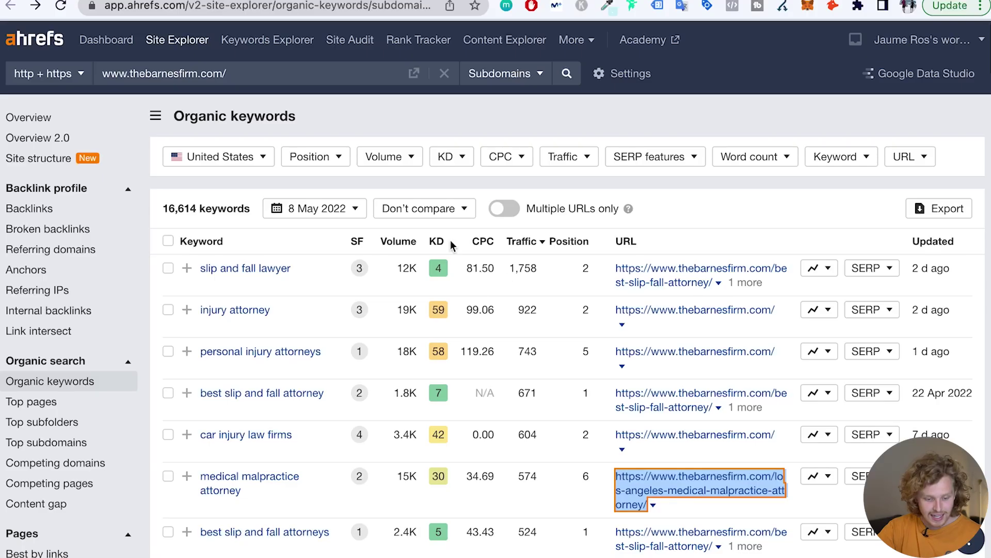
scroll(259, 258, "down", 1)
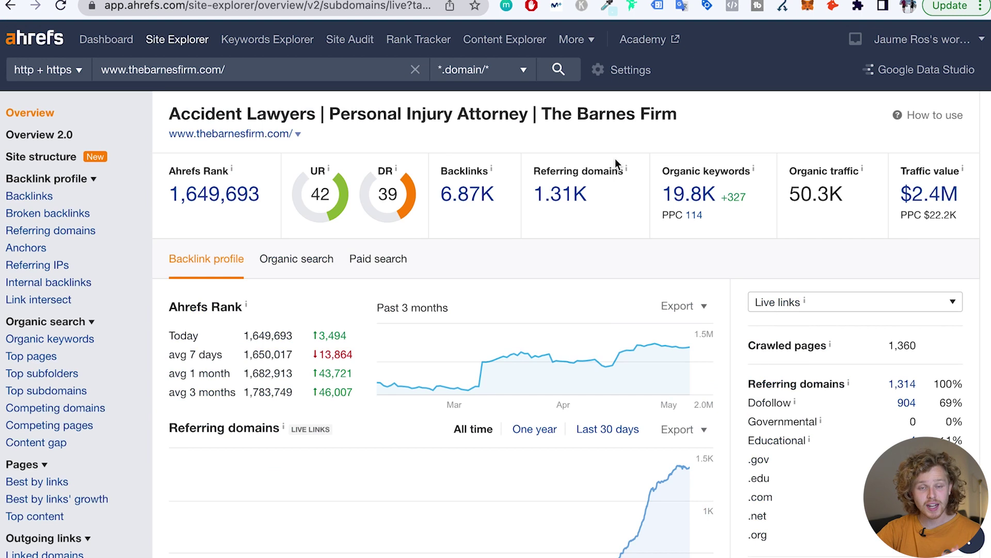
left_click(570, 198)
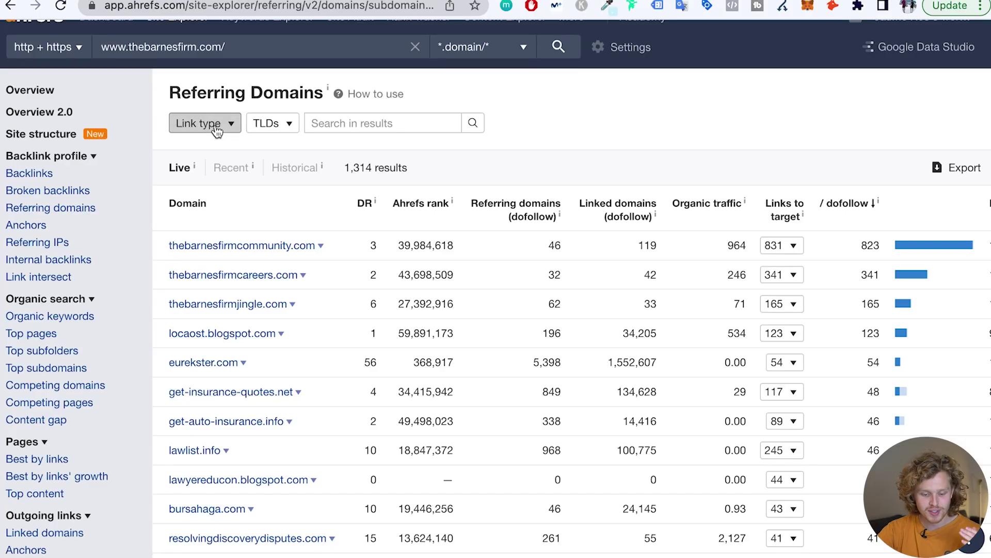
- Filter the referring domains to Dofollow links and sort them by DR, highest first
left_click(217, 132)
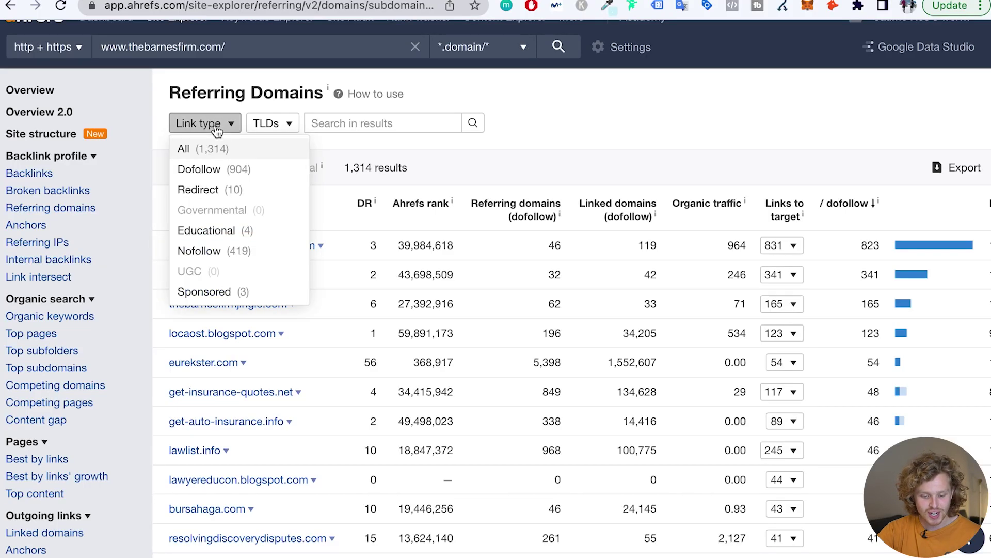
left_click(235, 171)
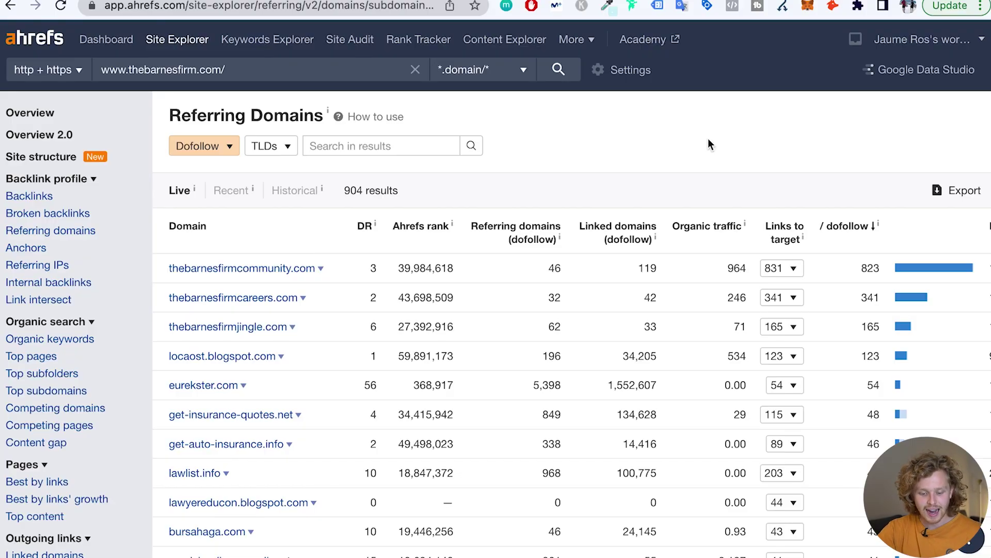
left_click(363, 230)
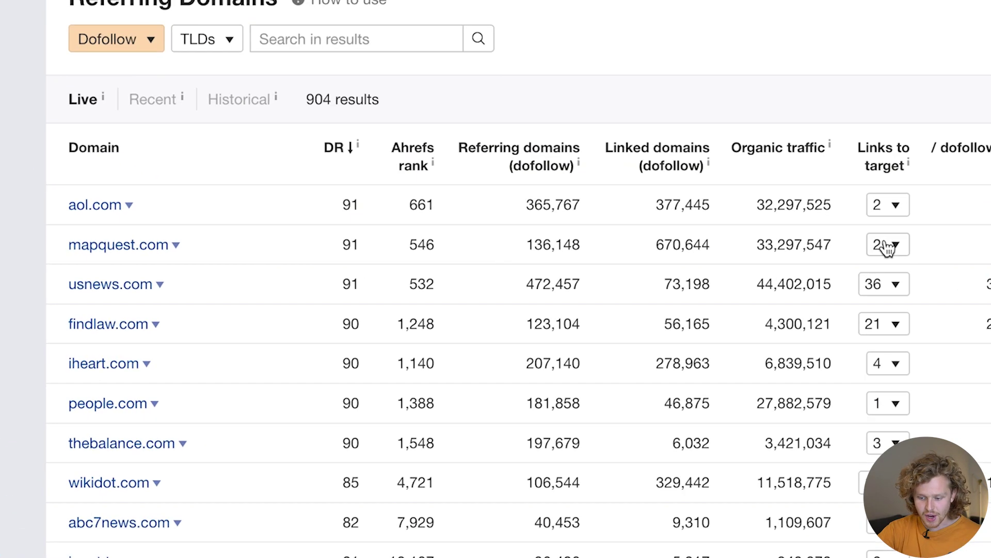
- Examine the backlinks from aol.com and iheart.com to the Barnes Firm site, collapsing the iheart.com details again
left_click(952, 215)
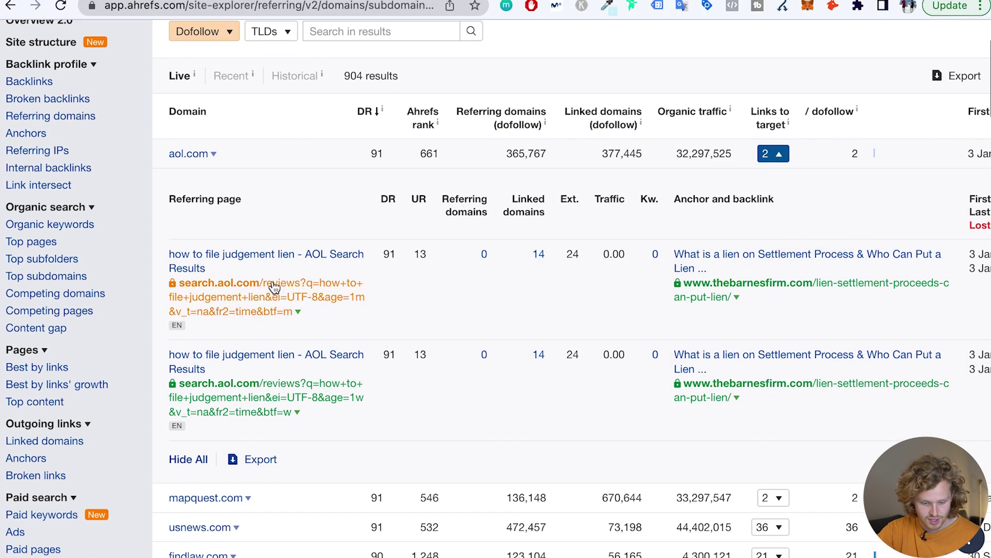
scroll(253, 298, "down", 5)
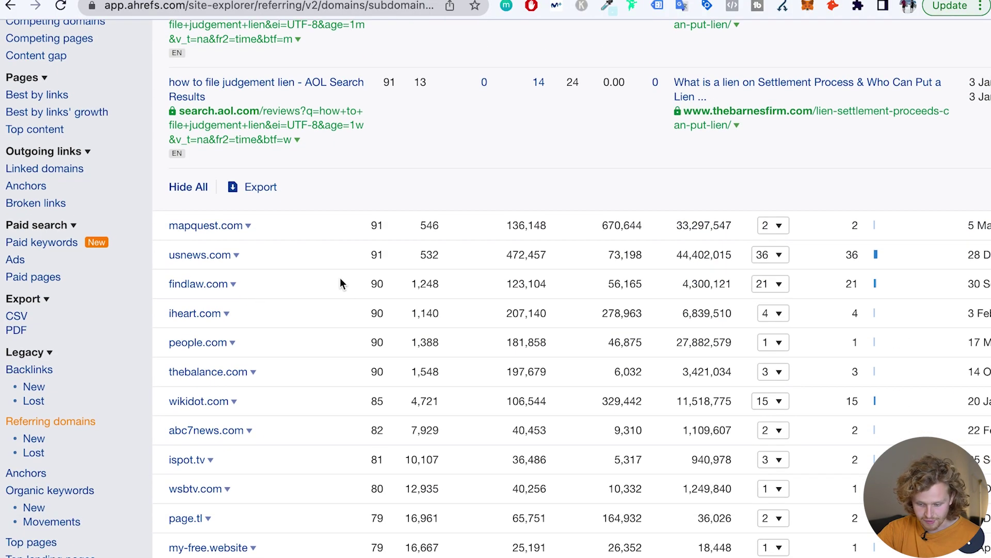
left_click(774, 316)
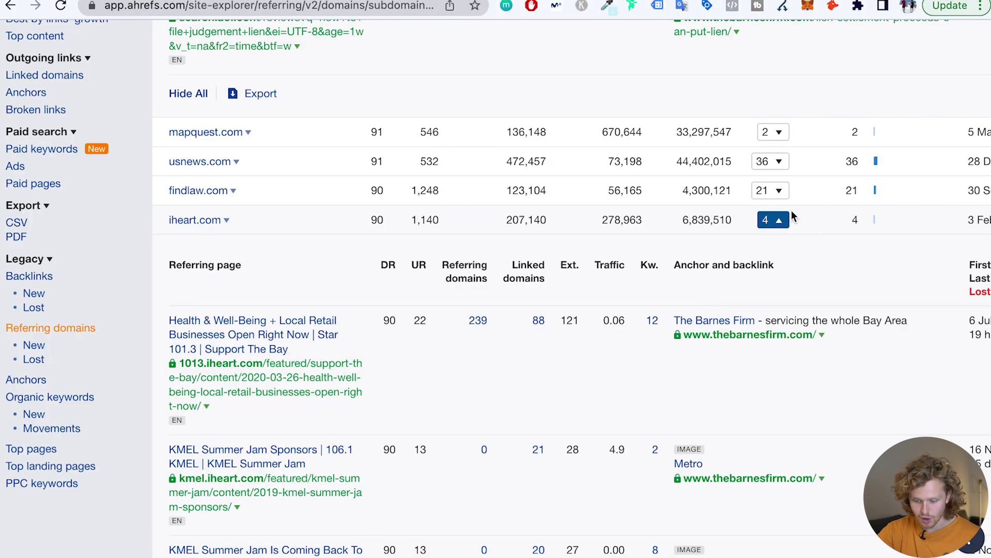
left_click(773, 220)
scroll(277, 264, "down", 2)
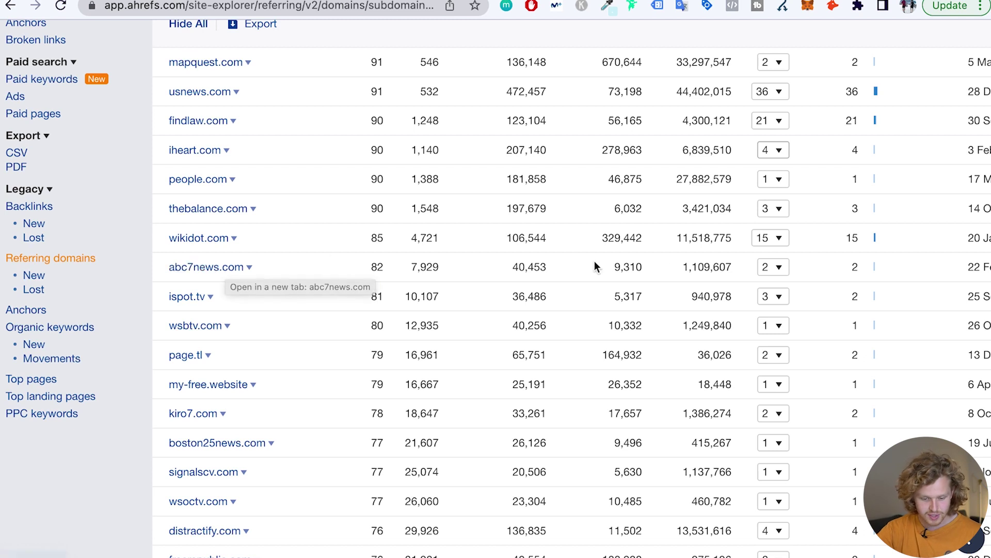
- Examine the referring page, anchors and target URLs of the abc7news.com backlinks, and collapse their details
left_click(765, 267)
scroll(761, 274, "down", 2)
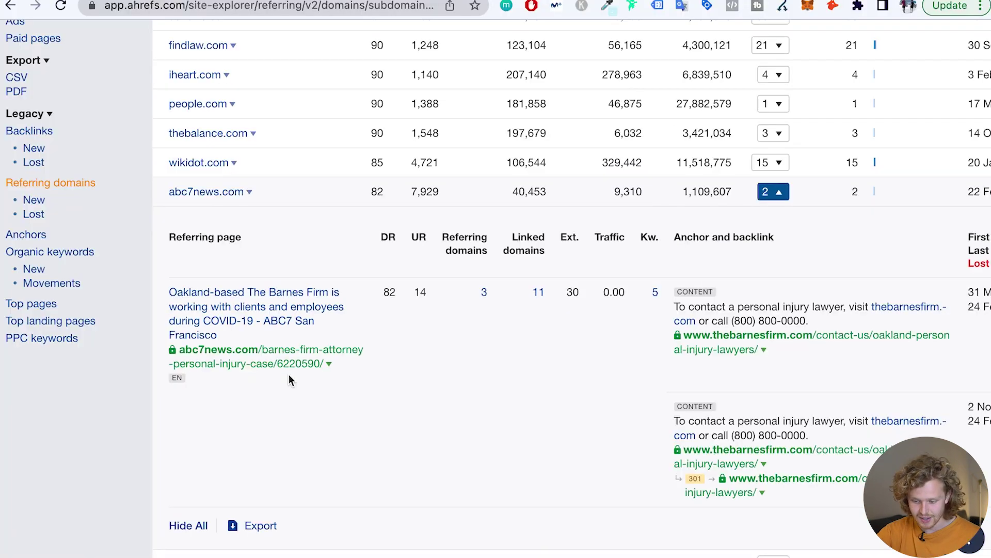
left_click(783, 191)
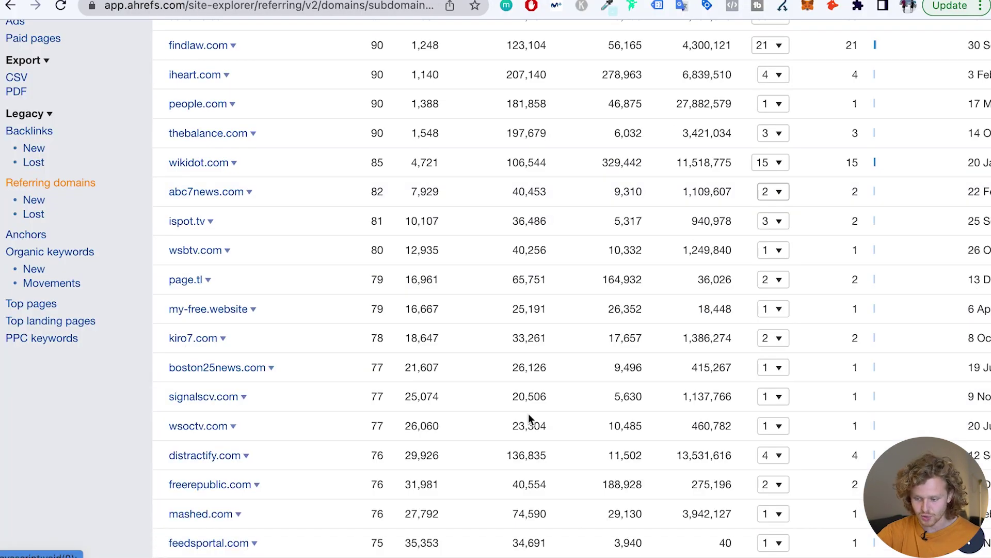
- Collapse the aol.com backlink details and sort the dofollow referring domains by First seen, newest first
scroll(529, 419, "down", 3)
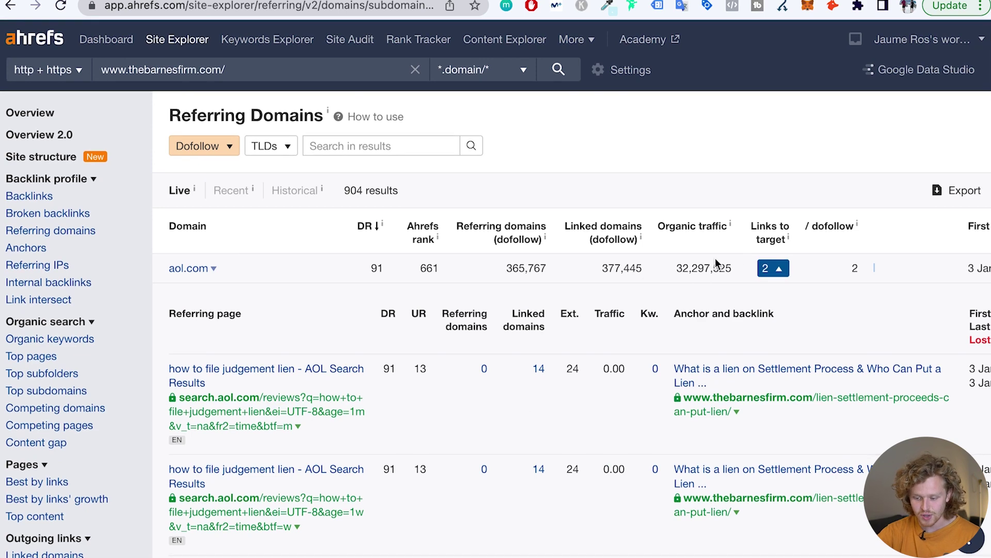
left_click(771, 268)
scroll(766, 265, "right", 2)
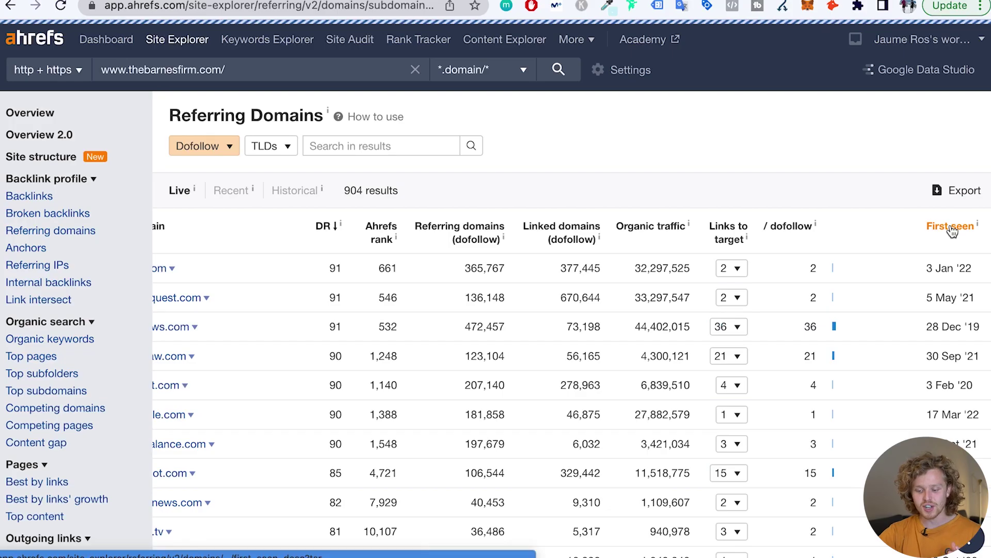
left_click(923, 202)
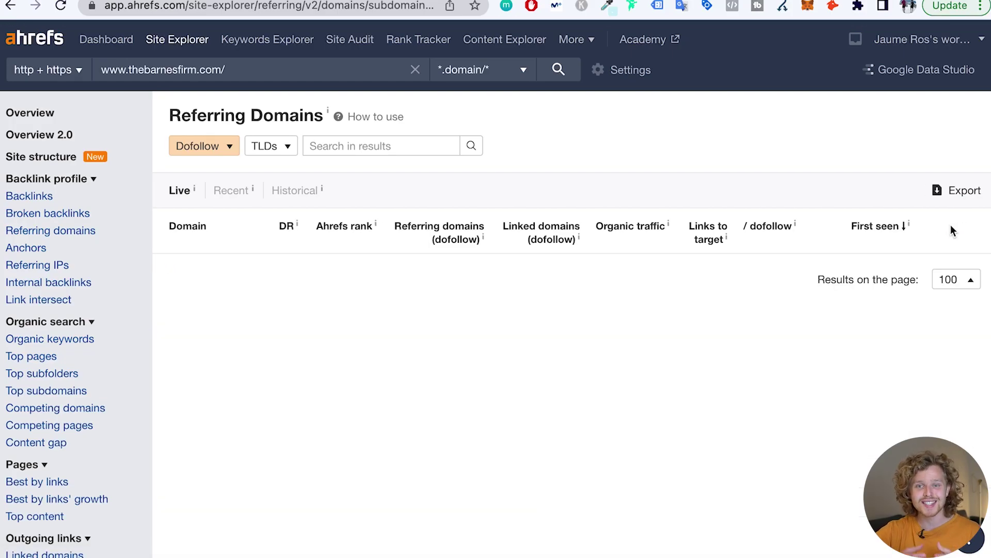